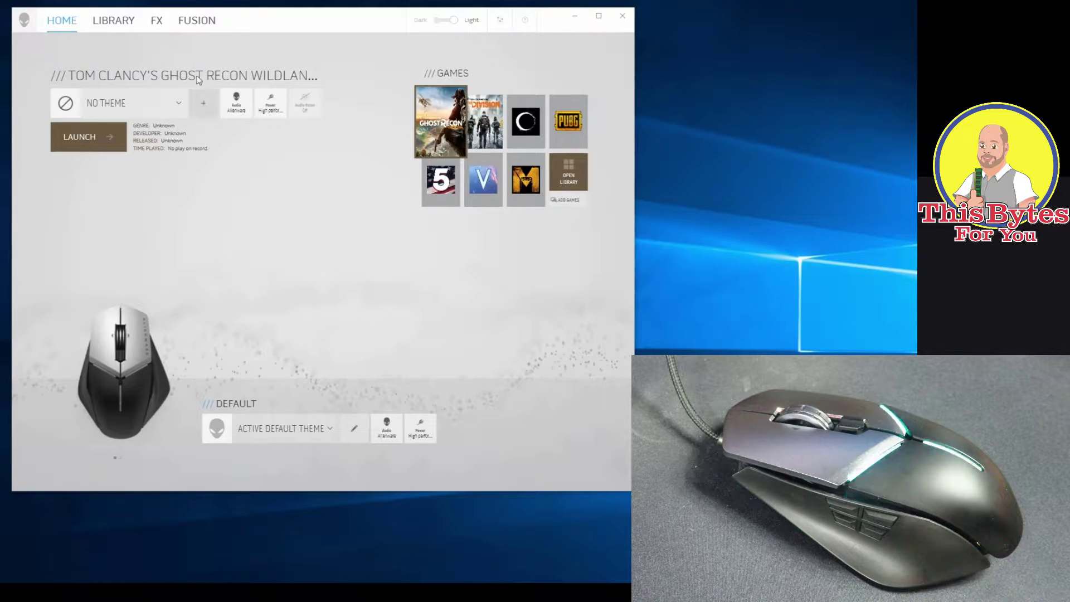
Switch to the Library page to show the grid of eight installed games
left_click(115, 22)
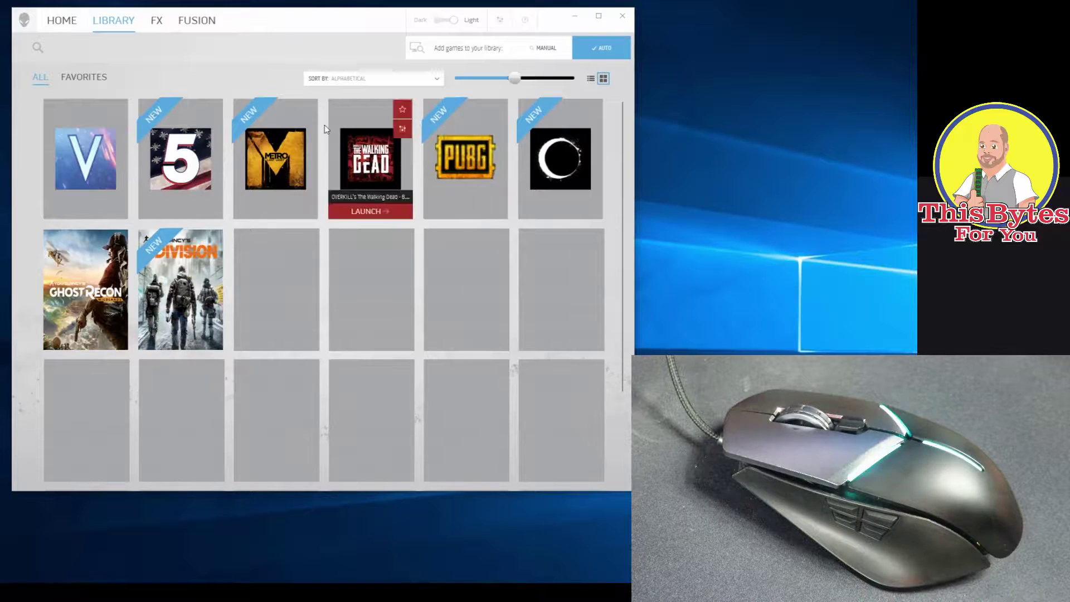
Expand the Battlefield V tile to show its NO THEME, Audio and Power details
mouse_move(191, 290)
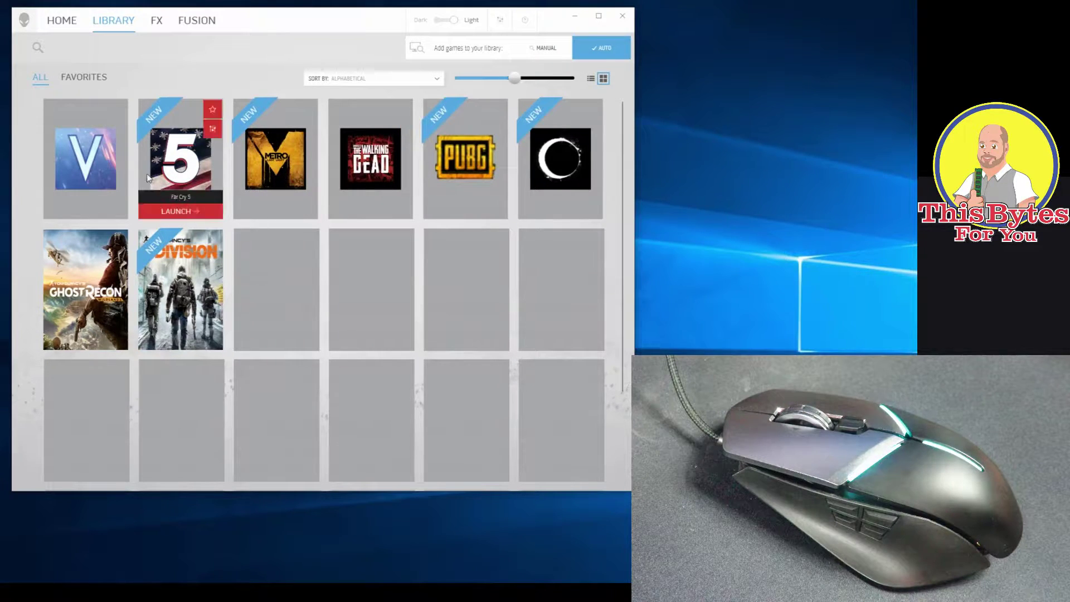
mouse_move(96, 150)
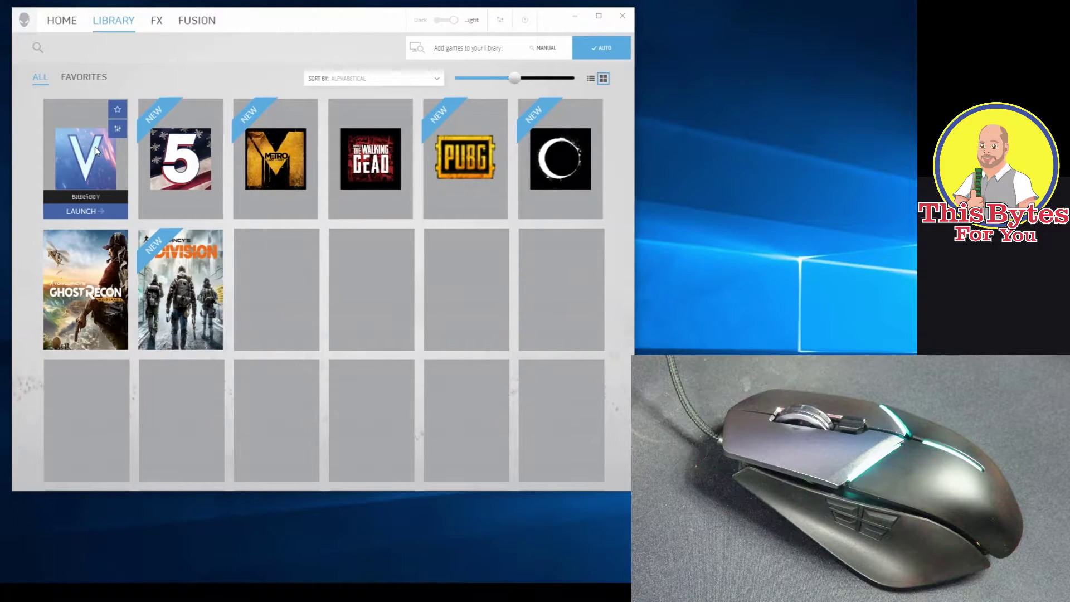
left_click(96, 149)
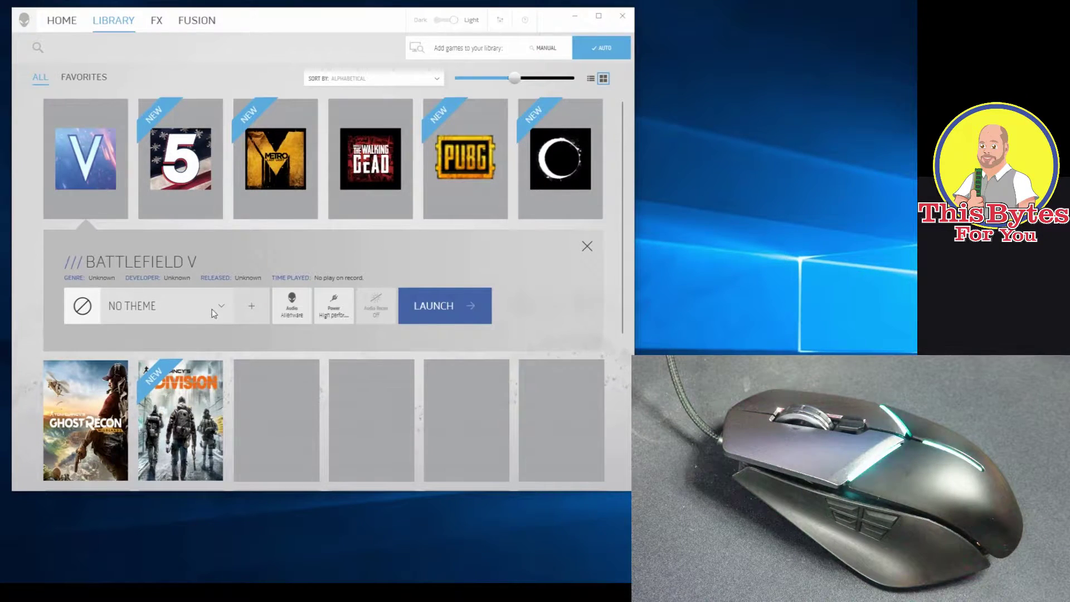
Keep the Alienware audio and High performance power profiles, then create NEW THEME_1 for Battlefield V
left_click(287, 302)
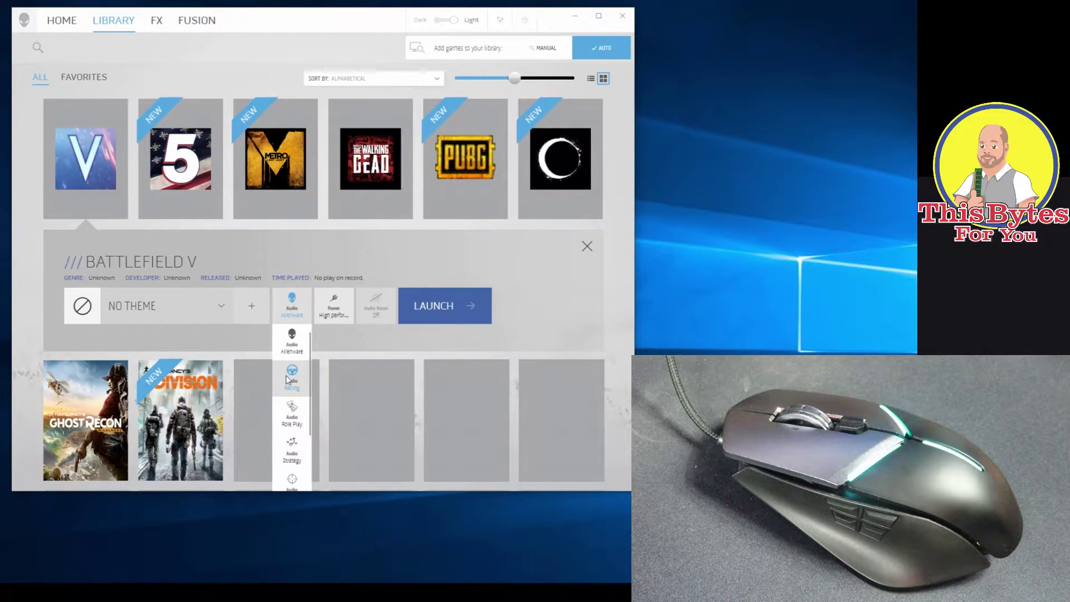
scroll(298, 398, "down", 1)
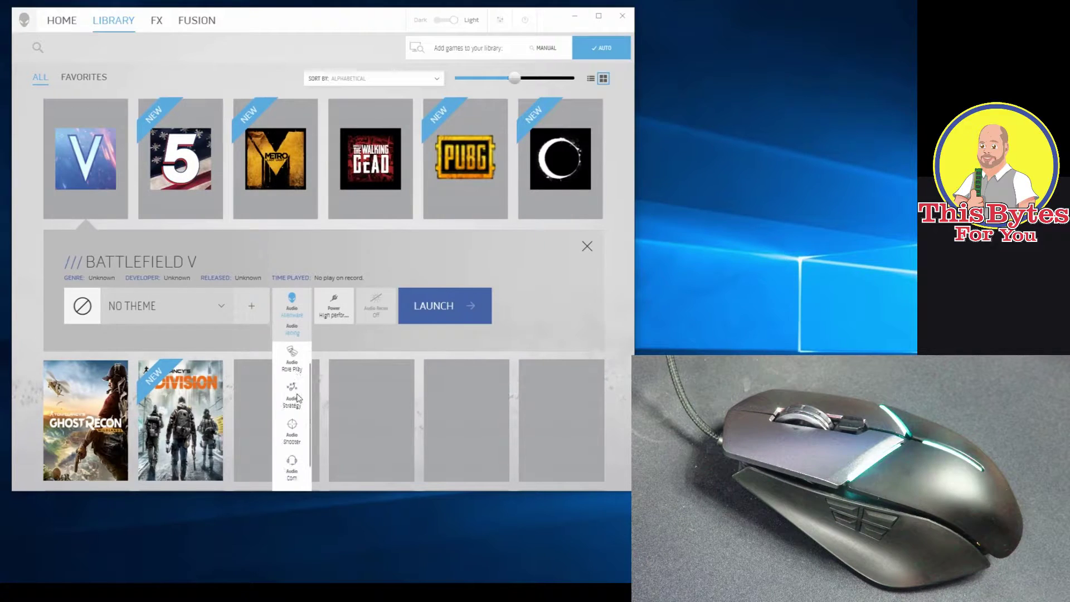
scroll(297, 413, "down", 1)
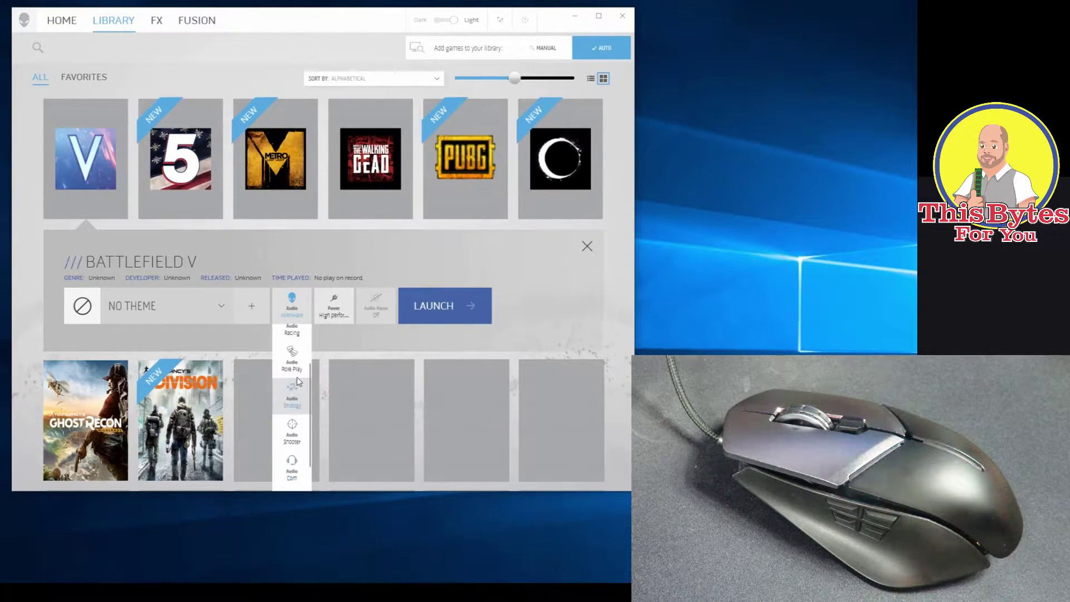
left_click(337, 350)
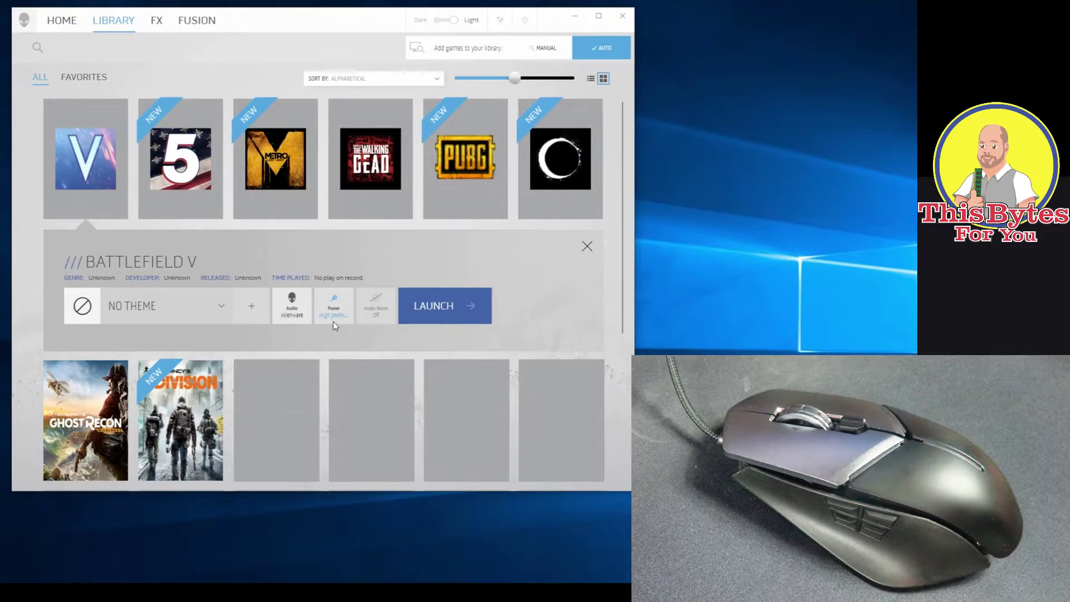
left_click(335, 323)
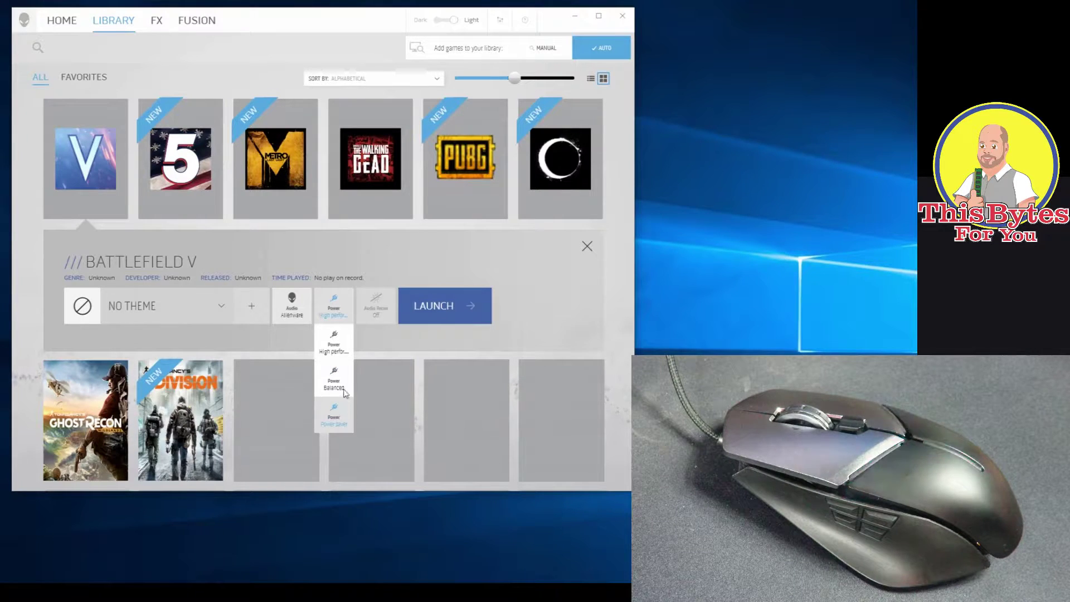
left_click(370, 348)
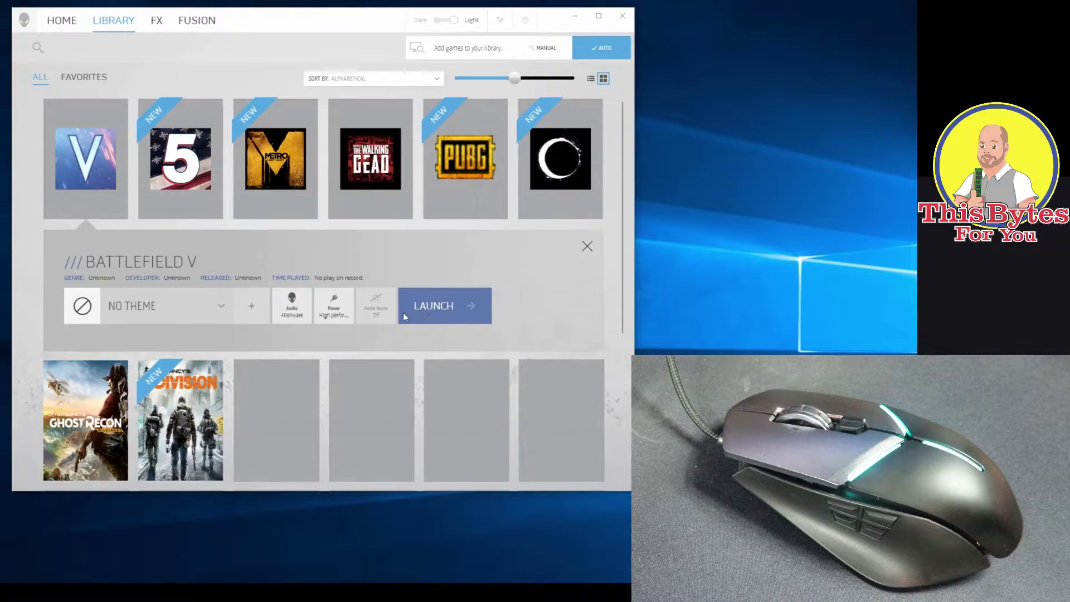
left_click(249, 310)
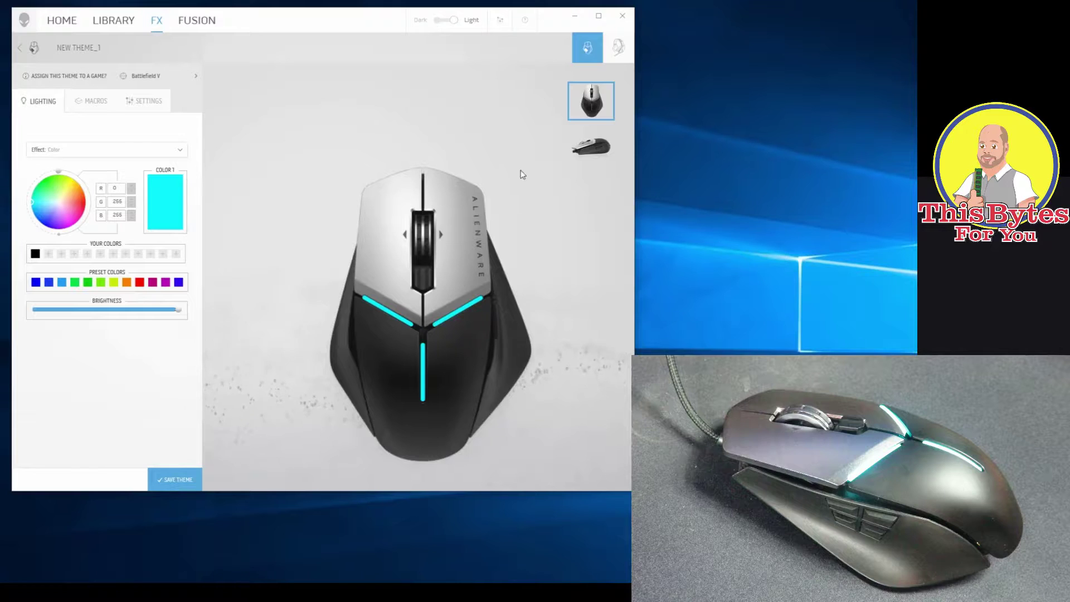
Show the mouse's side view and set its Color effect to light green (RGB 123, 255, 150)
left_click(585, 152)
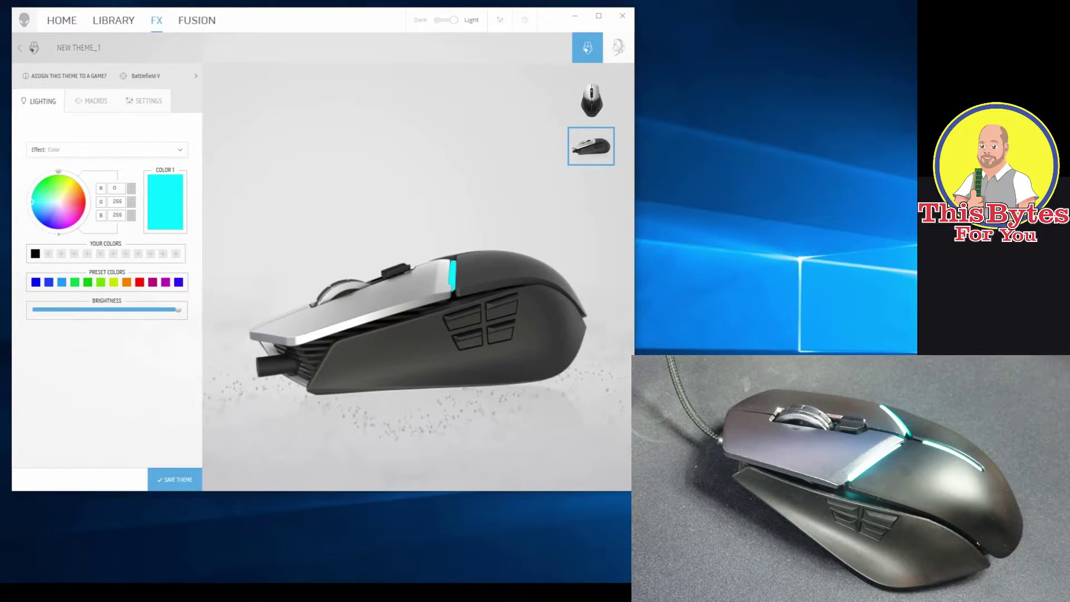
left_click_drag(71, 202, 92, 206)
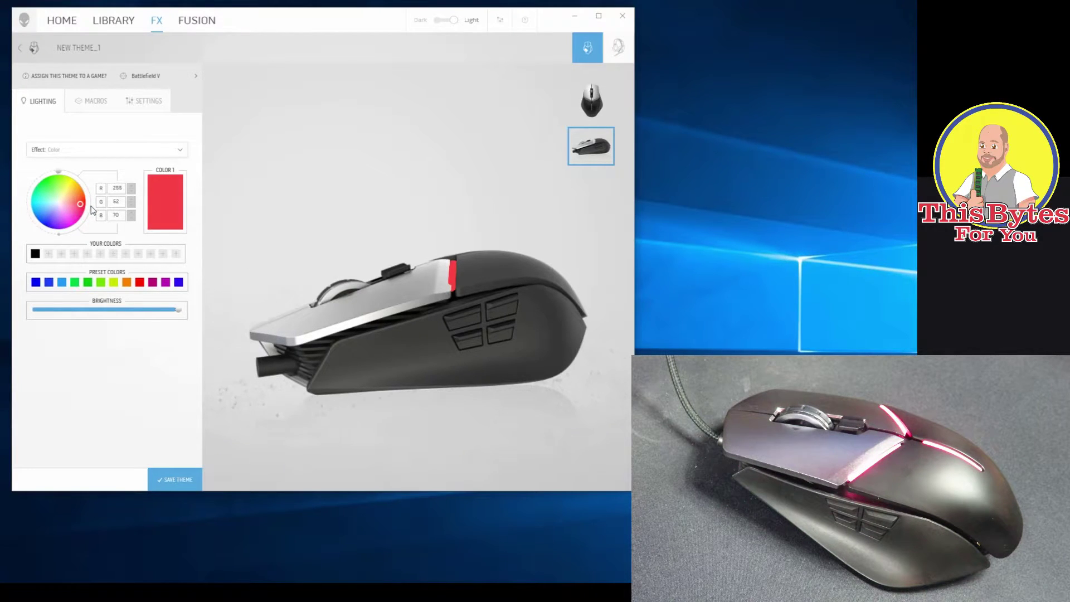
left_click_drag(68, 212, 53, 194)
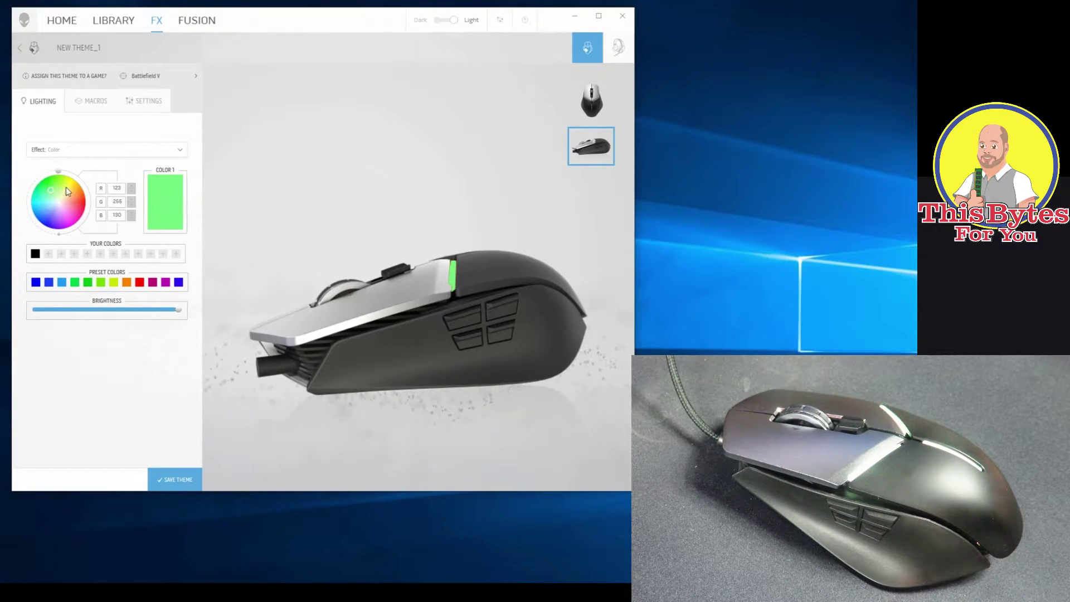
Try the Pulse effect with green and pink colours, then revert to the Color effect
left_click(78, 154)
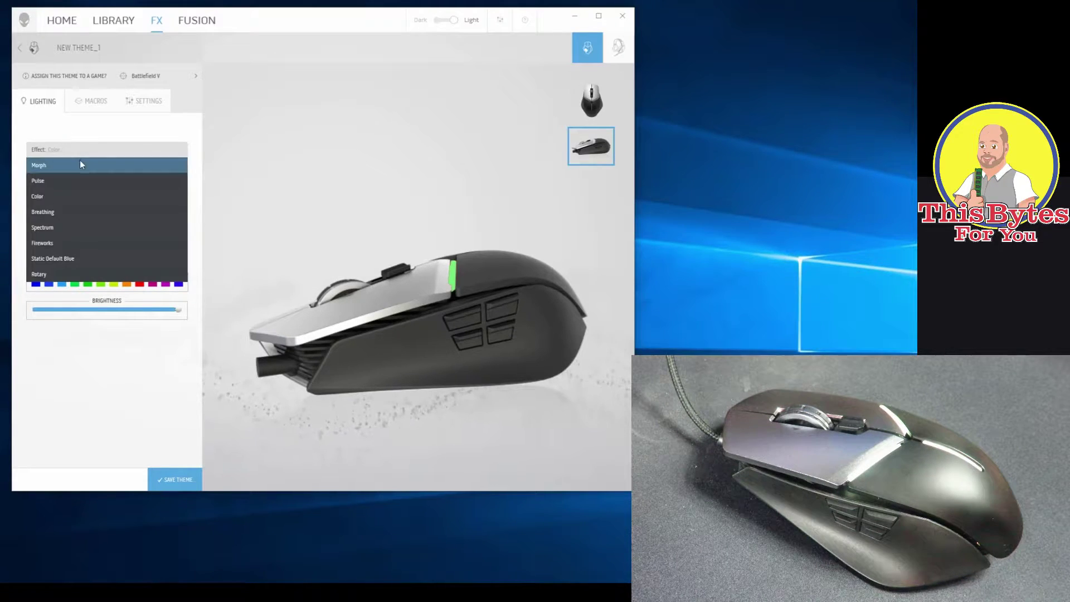
left_click(87, 181)
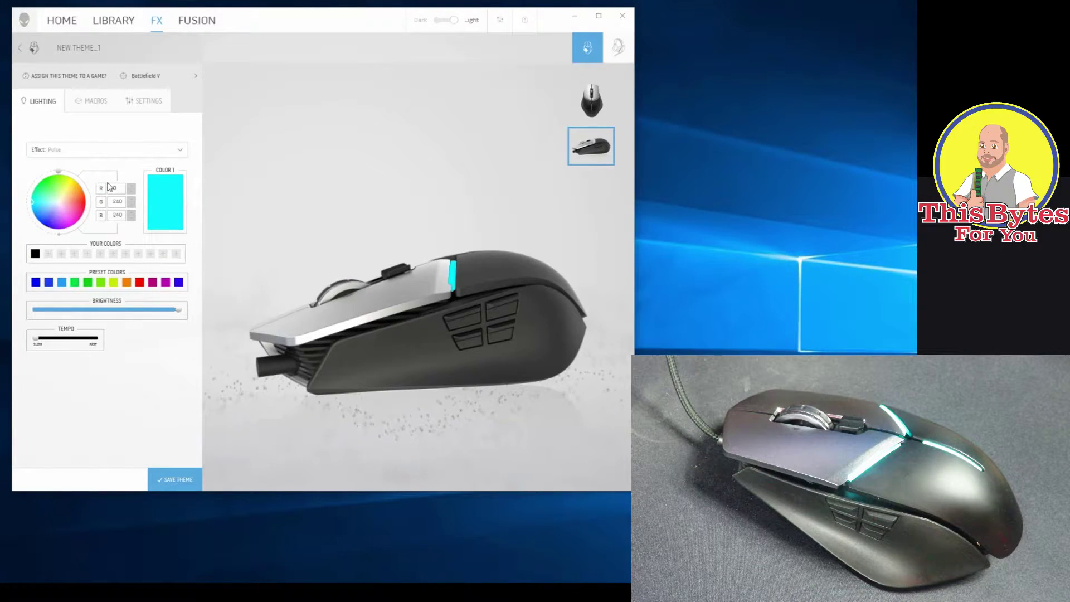
left_click(96, 341)
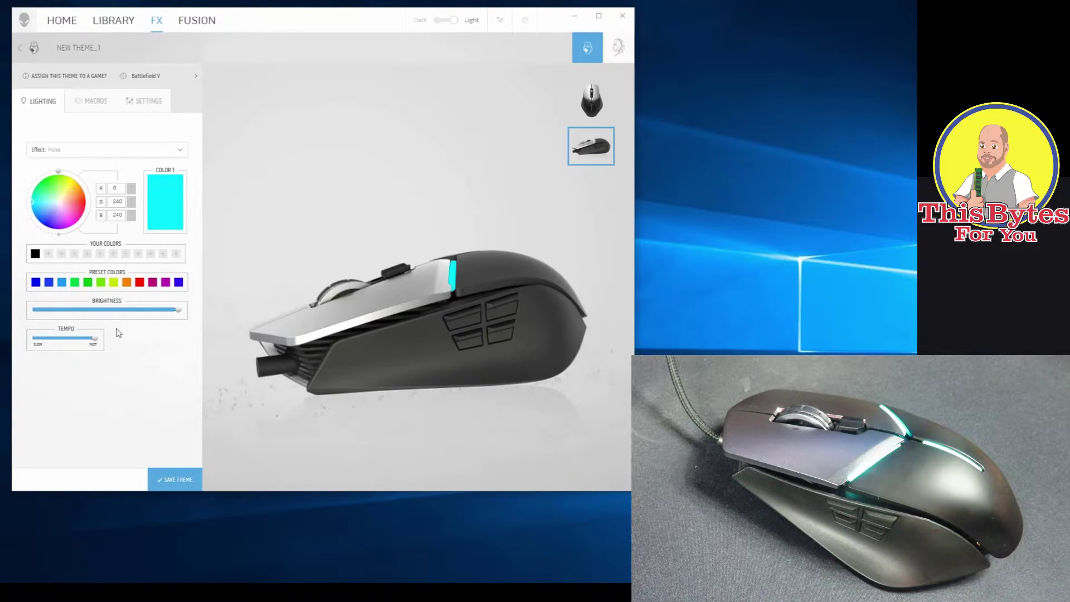
left_click(101, 284)
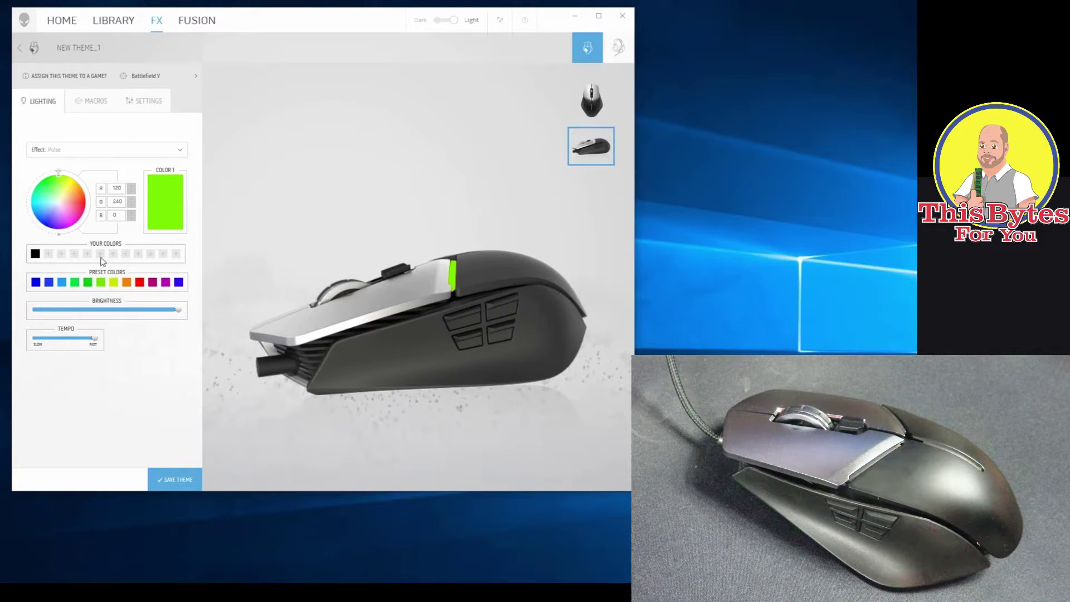
left_click(76, 208)
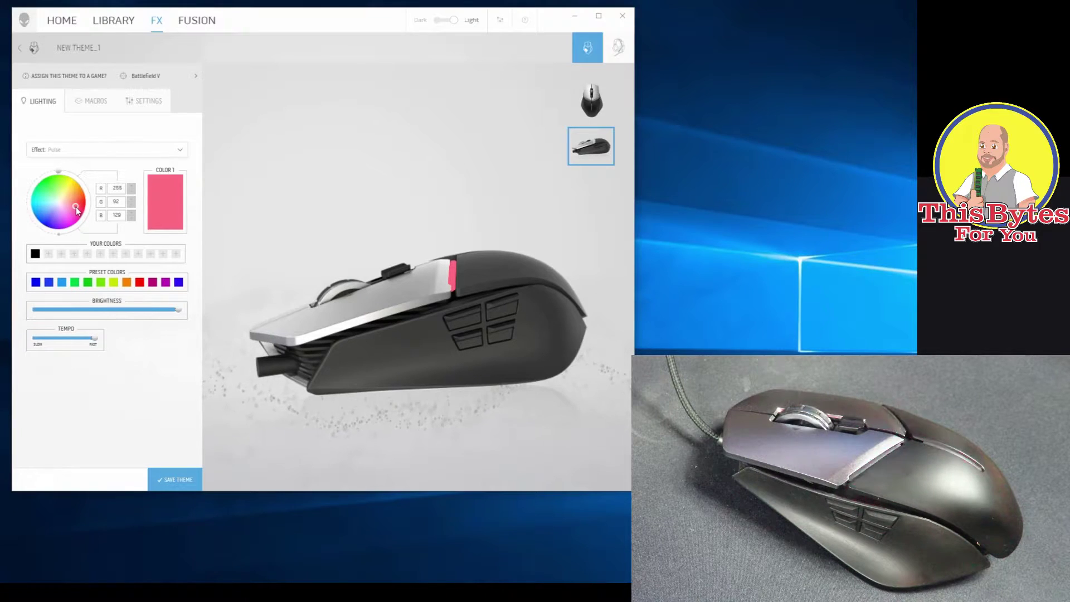
left_click(69, 150)
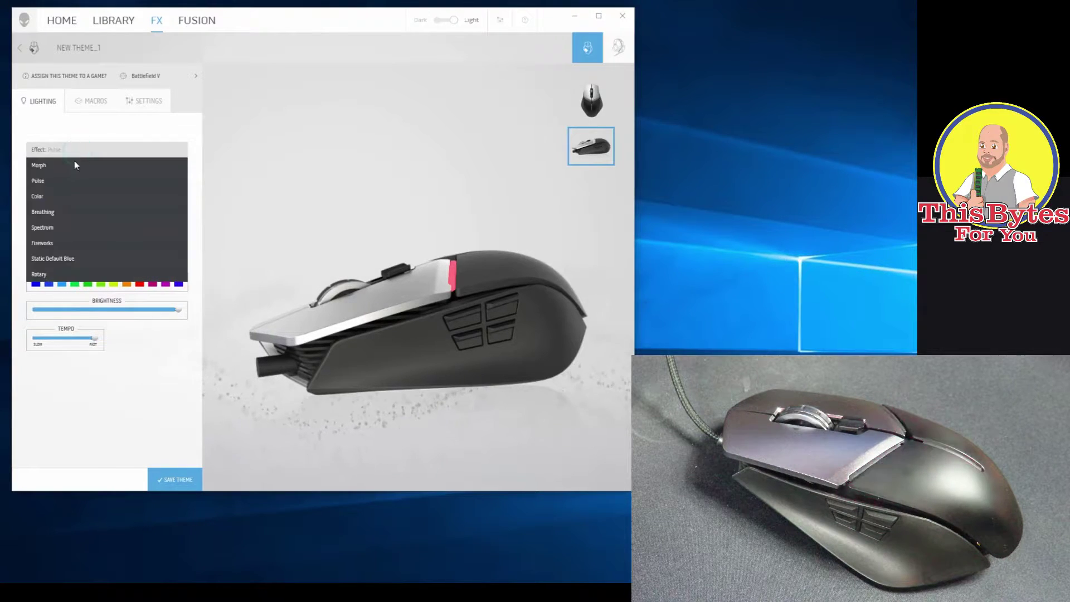
left_click(63, 198)
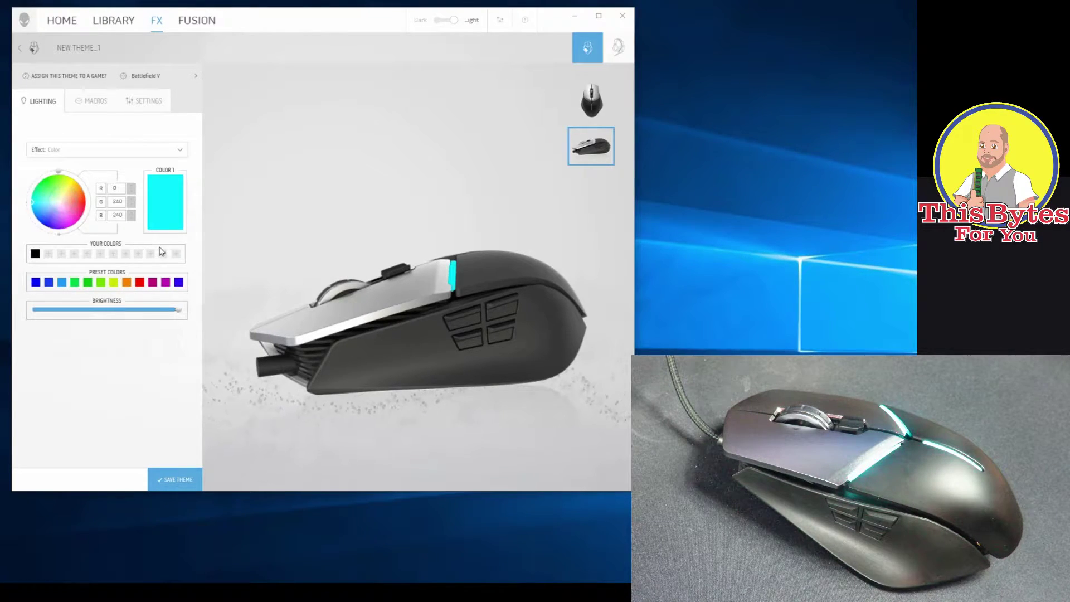
Set a red (RGB 240, 0, 0) Breathing effect at fast tempo
left_click(87, 152)
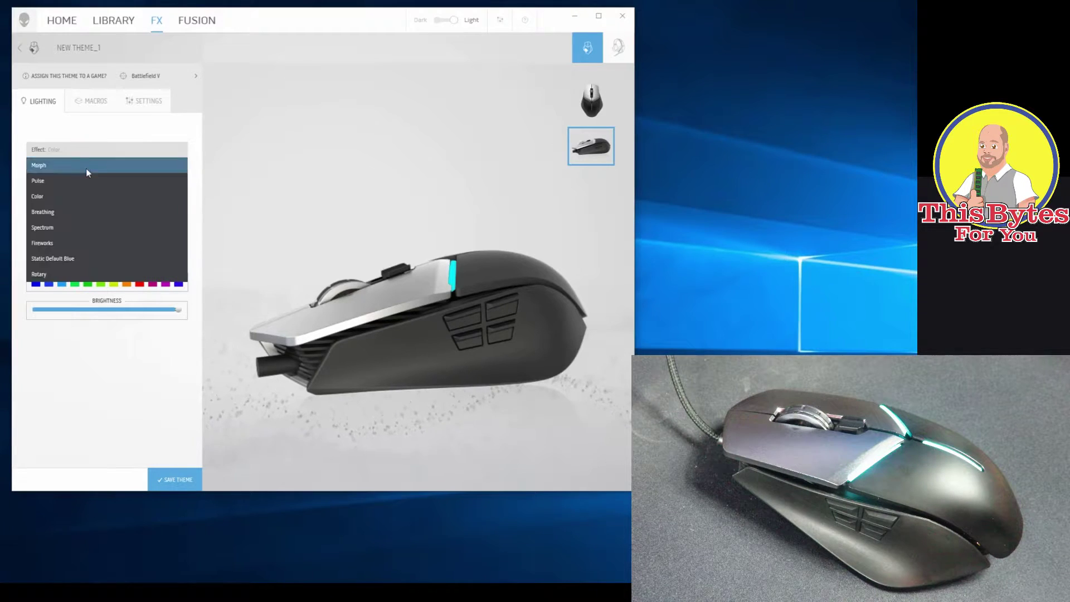
left_click(75, 211)
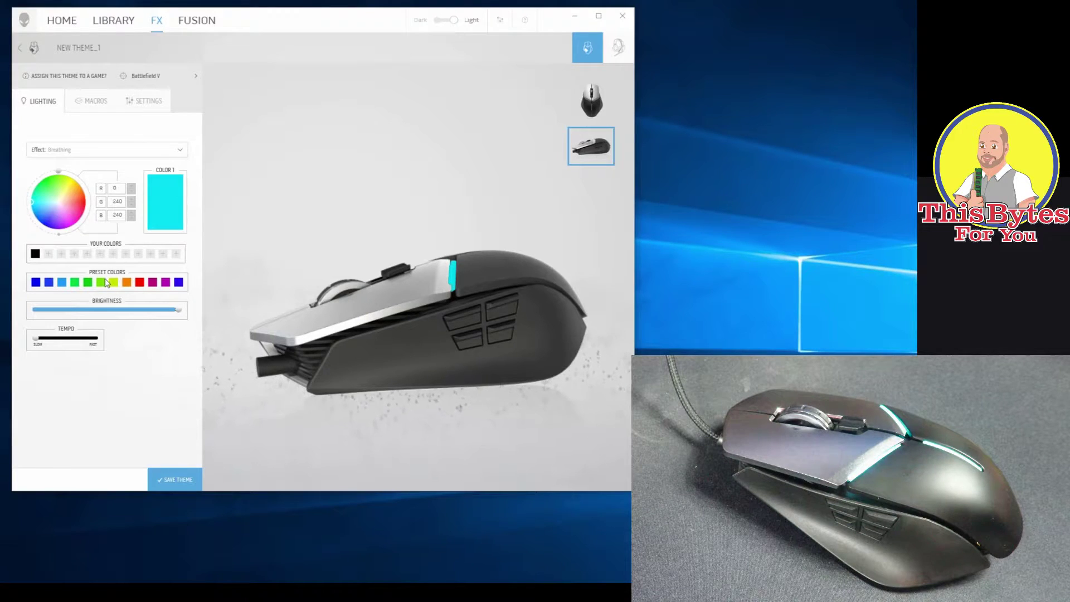
left_click(140, 282)
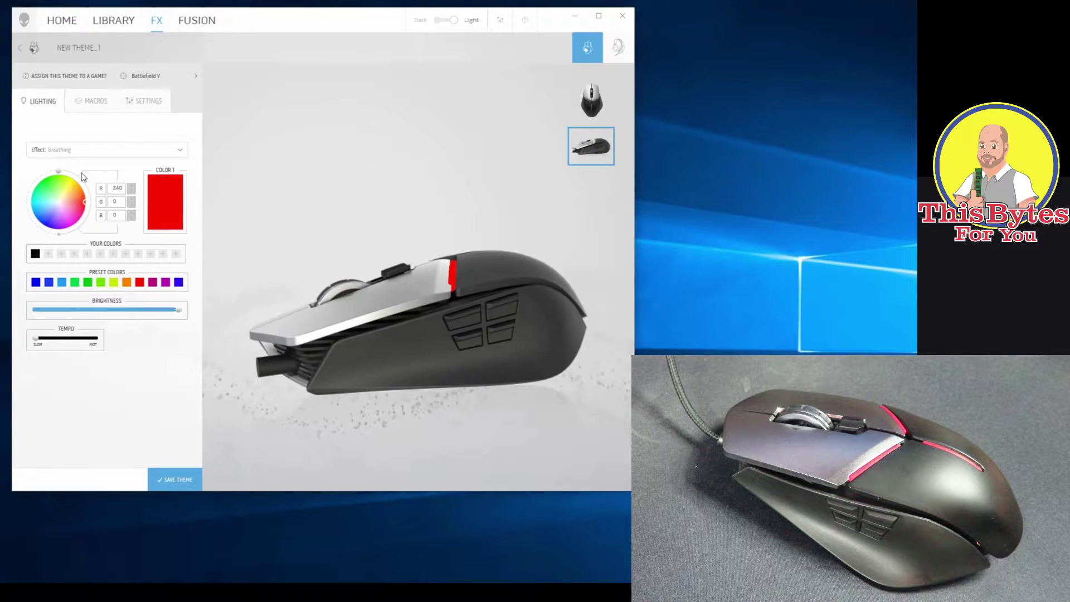
left_click_drag(92, 337, 95, 337)
left_click(95, 338)
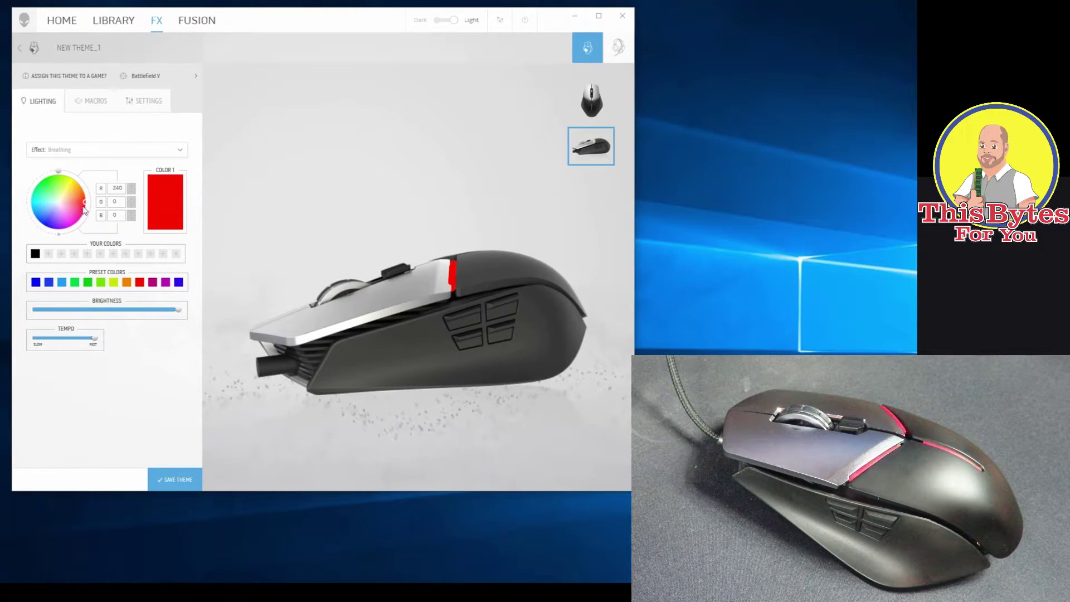
Try the Spectrum effect with tempo raised to fast, viewing the mouse from above
left_click(74, 151)
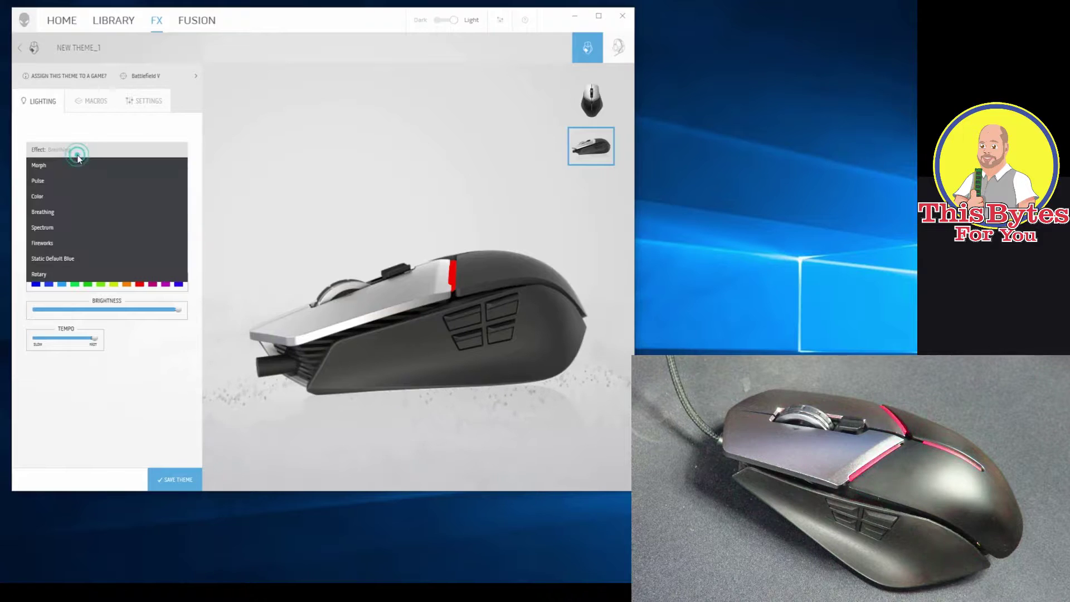
left_click(62, 222)
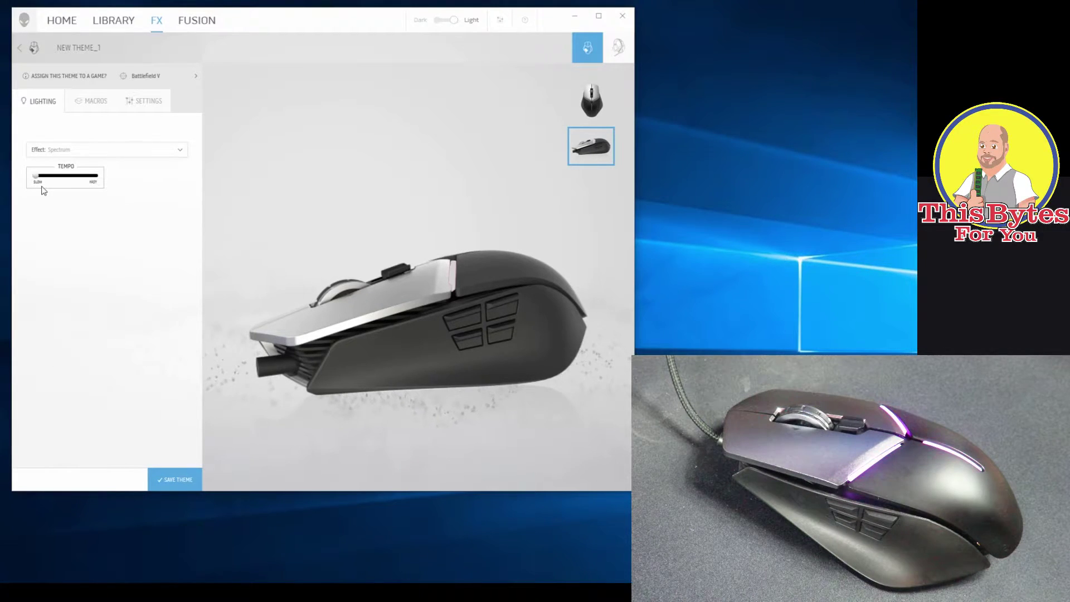
left_click_drag(37, 178, 70, 180)
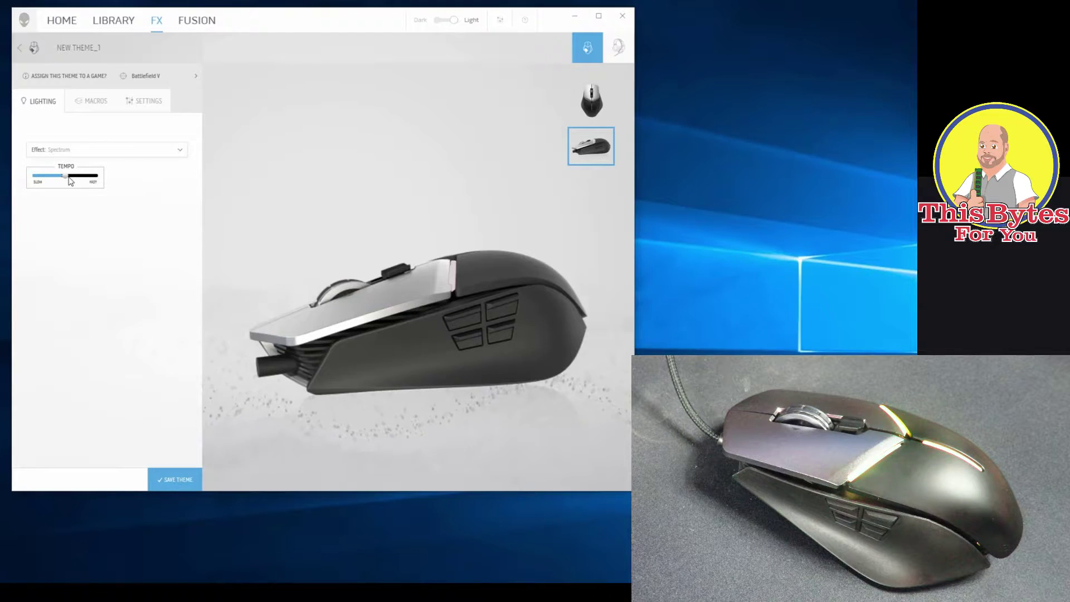
left_click_drag(70, 180, 96, 181)
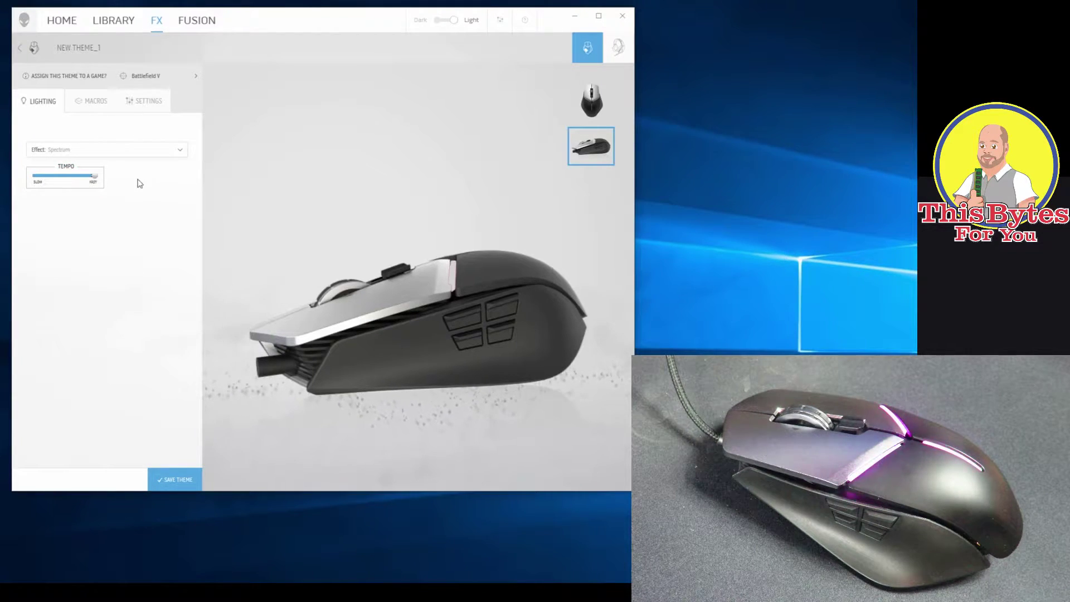
left_click(579, 109)
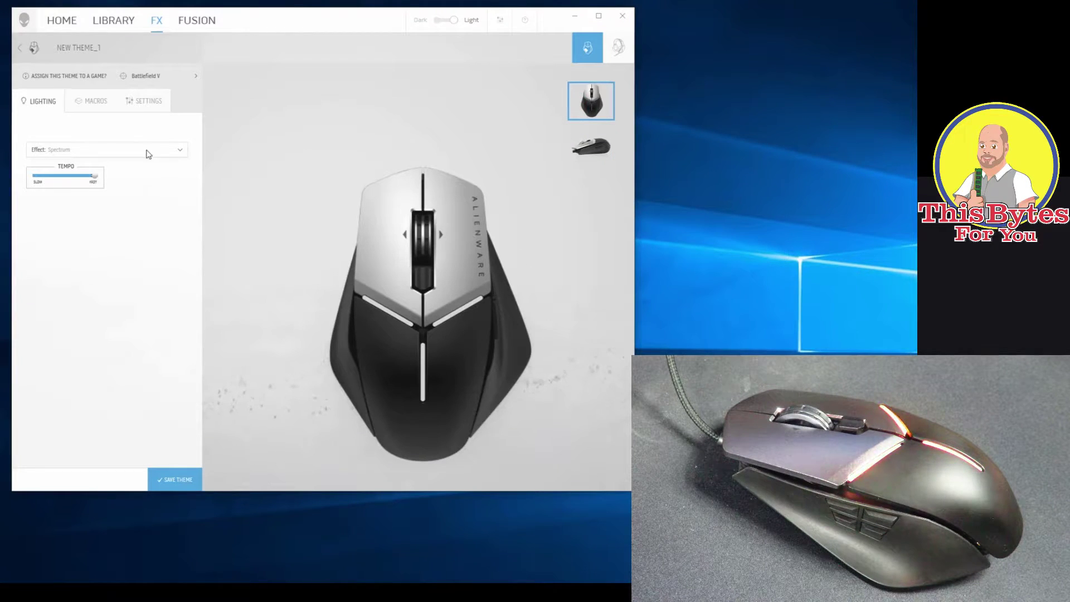
left_click(91, 103)
left_click(50, 102)
Switch to a red (RGB 240, 0, 0) Fireworks effect with tempo near fast
left_click(92, 151)
left_click(61, 247)
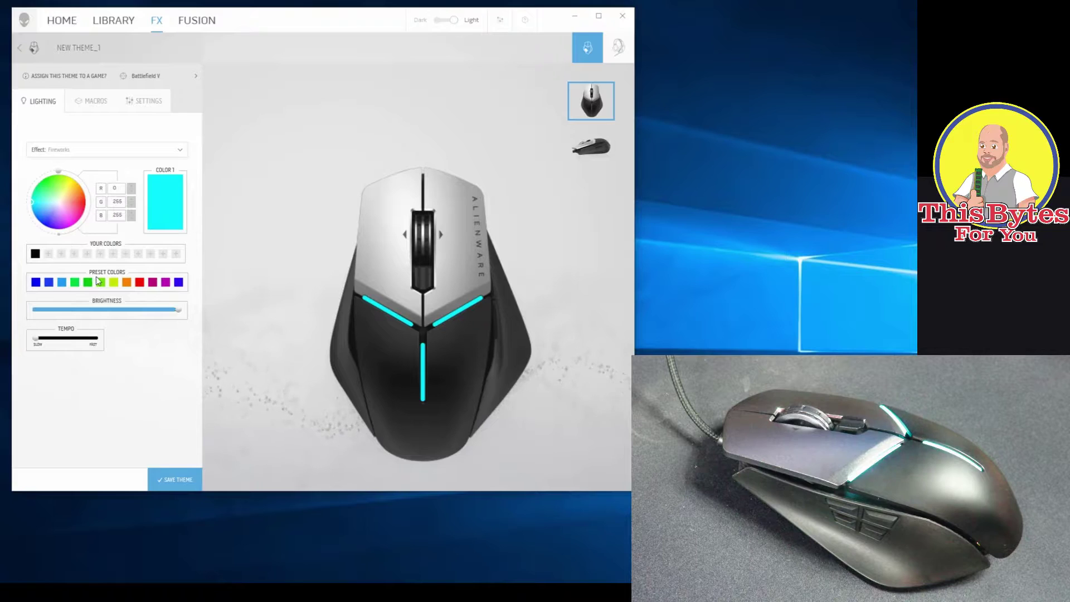
left_click_drag(97, 336, 95, 337)
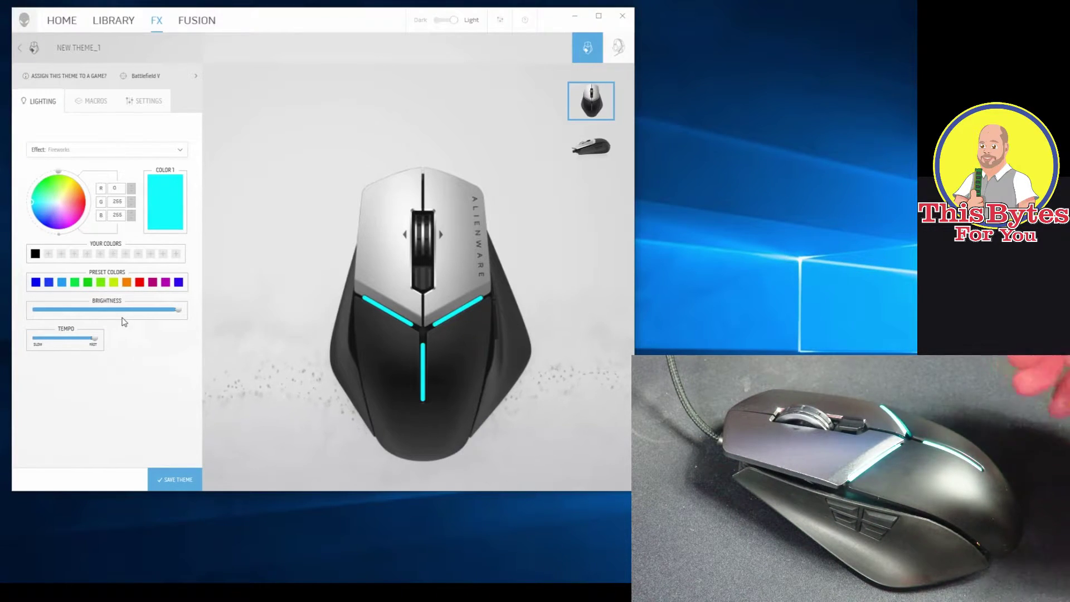
left_click(141, 284)
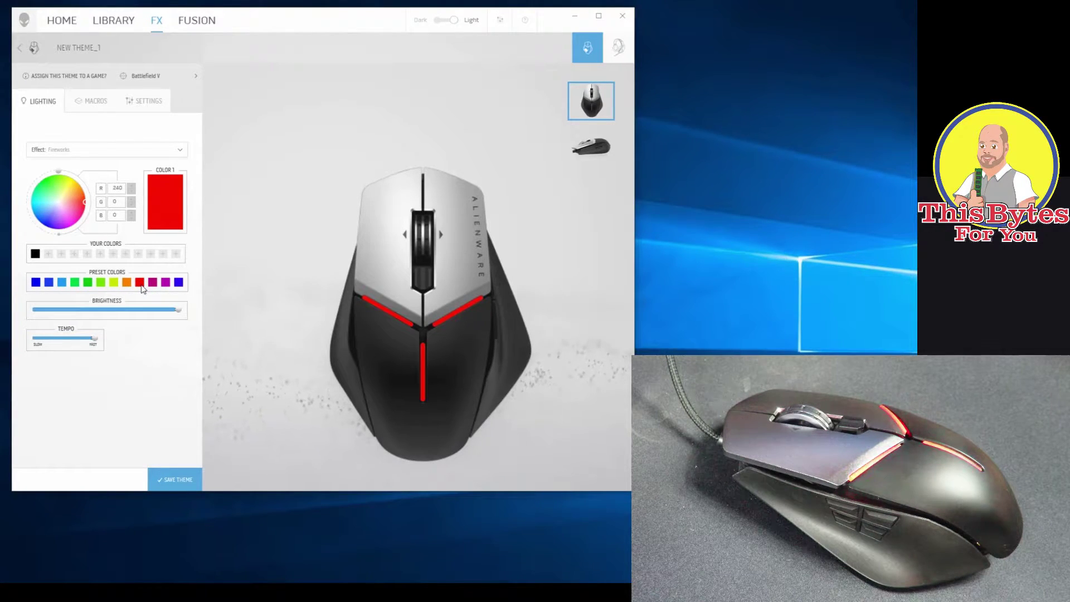
Try the Static Default Blue effect with lowered brightness
left_click(92, 152)
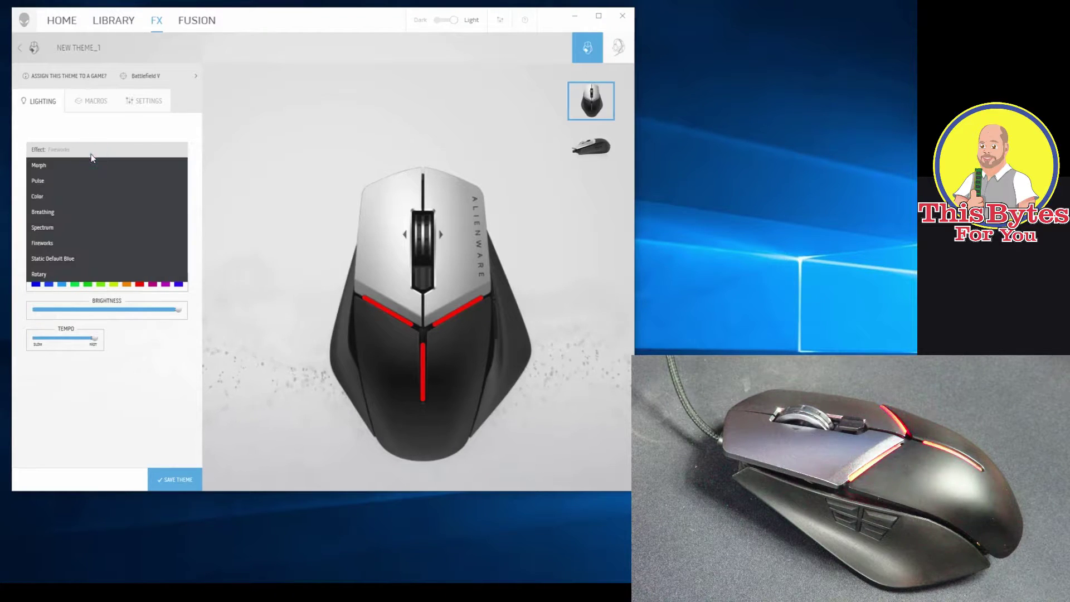
left_click(89, 258)
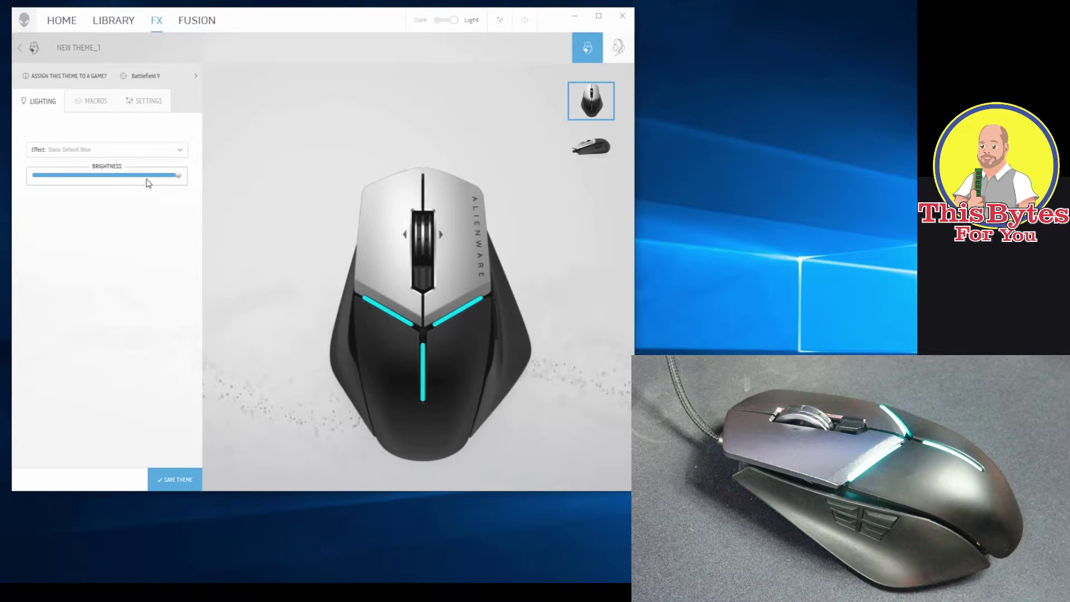
left_click_drag(152, 180, 215, 201)
Change the effect to Rotary with its tempo at fast
left_click(104, 151)
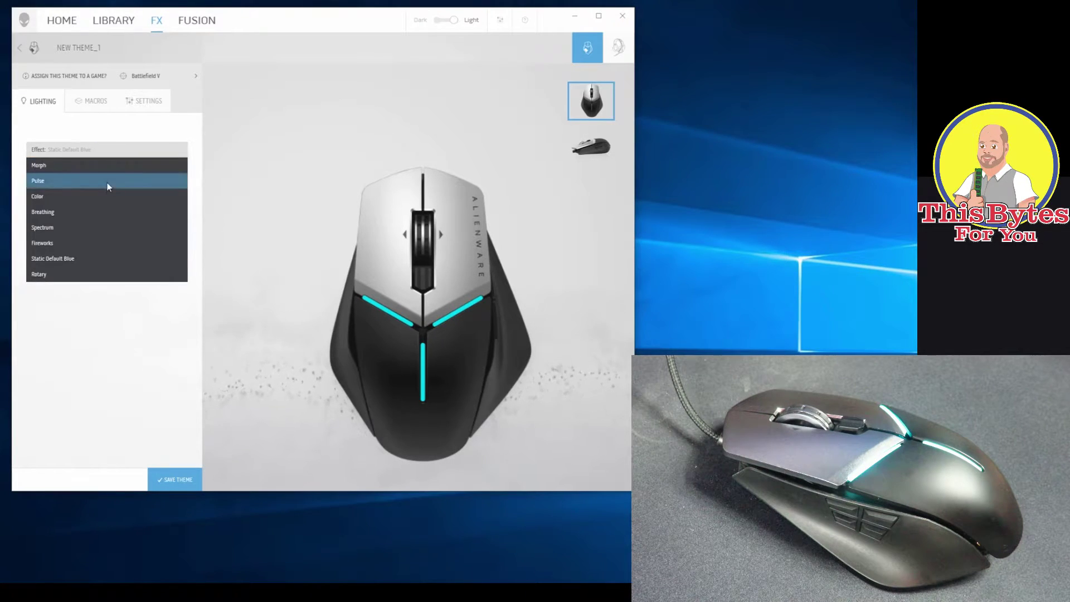
left_click(94, 274)
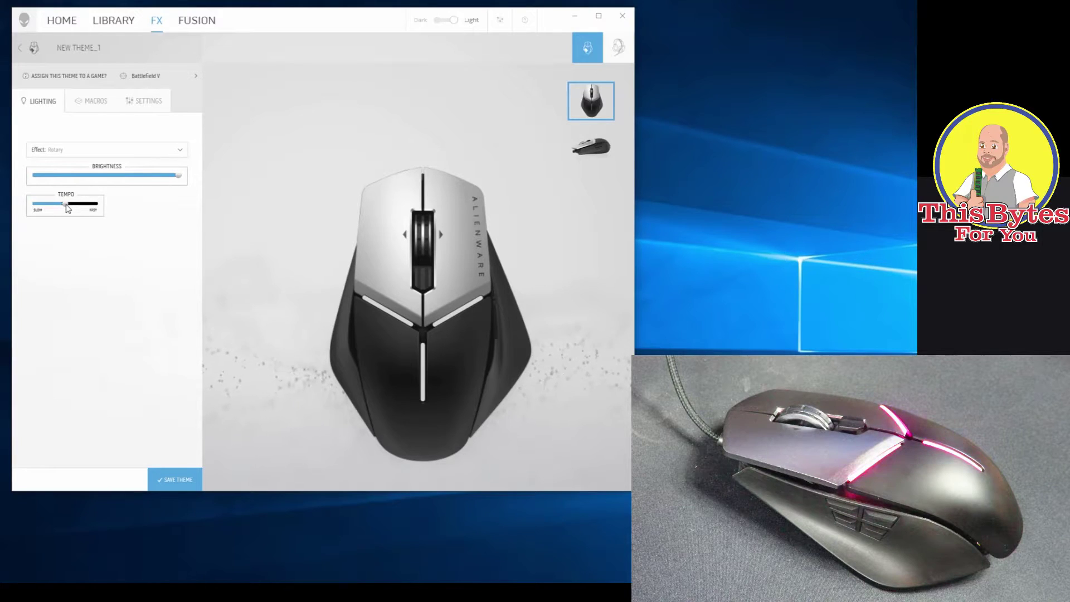
left_click_drag(67, 206, 102, 208)
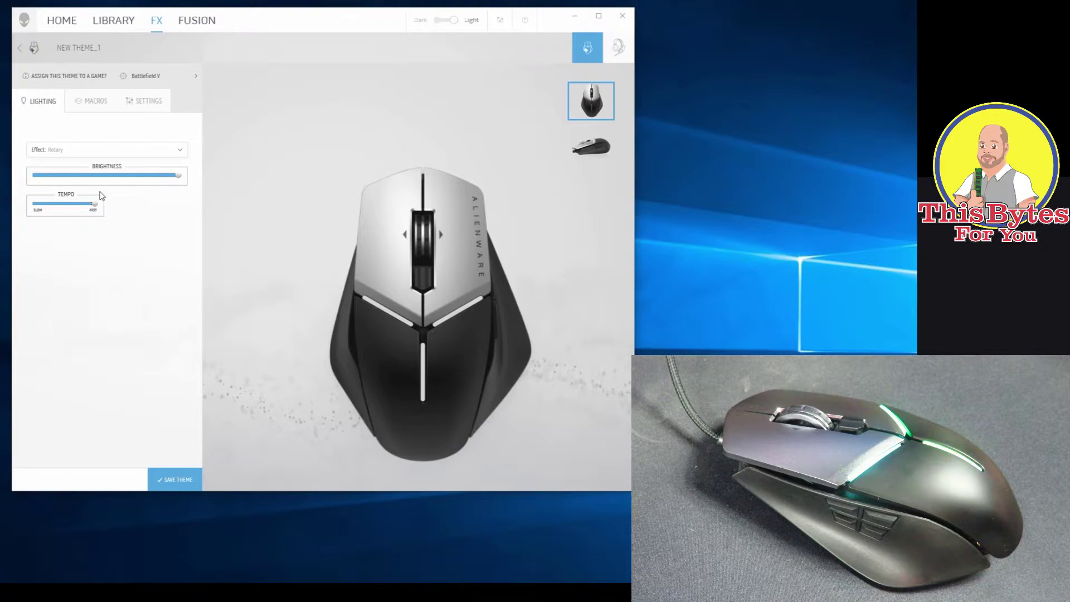
In the mouse settings, enable Polling Rate Delay at 8 and turn on mouse acceleration
left_click(90, 103)
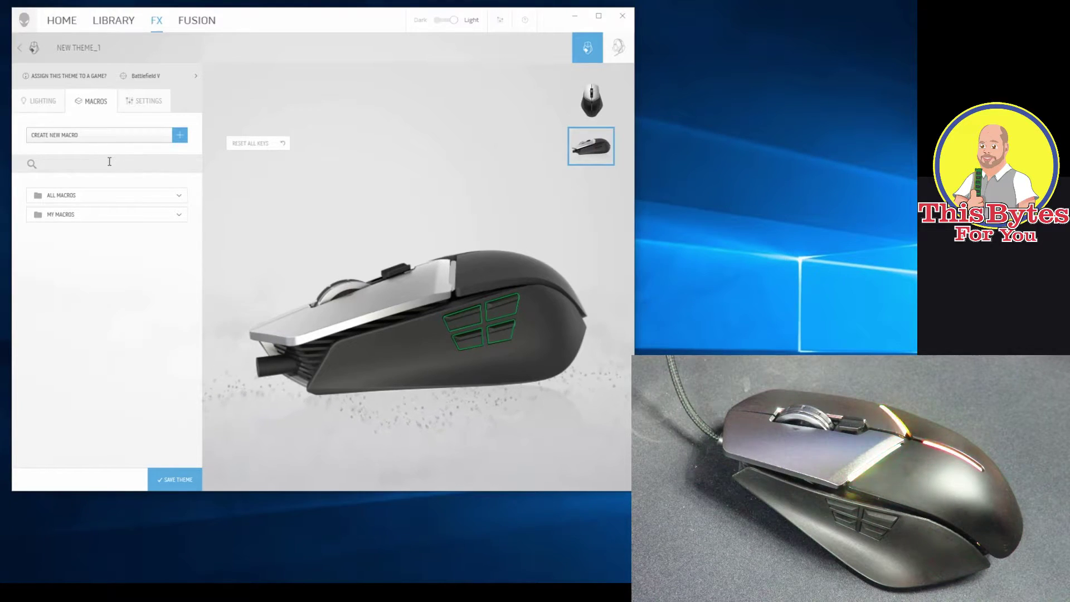
left_click(140, 106)
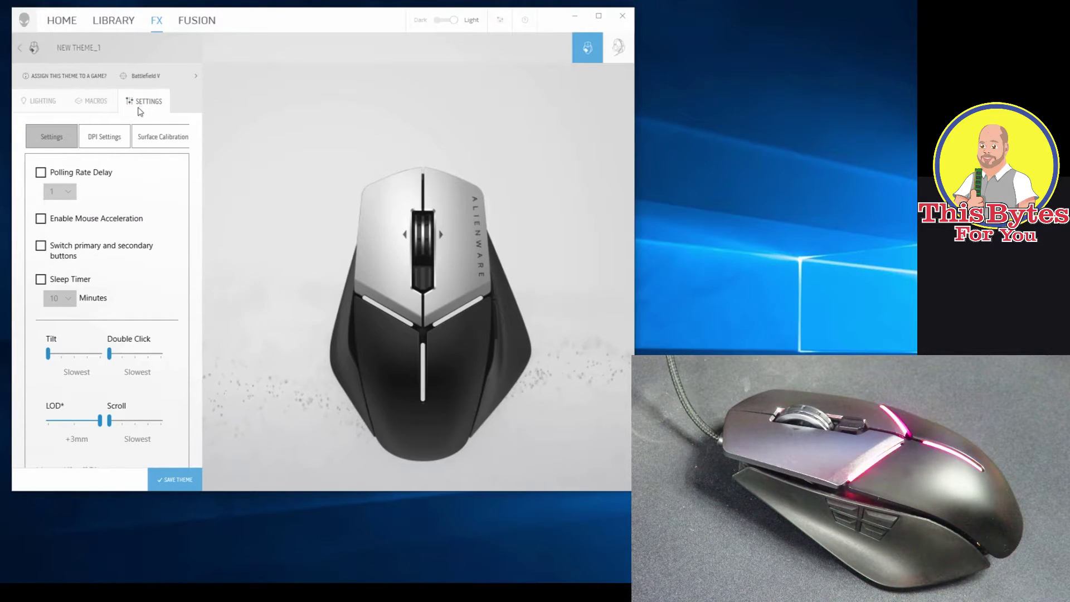
left_click(85, 173)
left_click(68, 192)
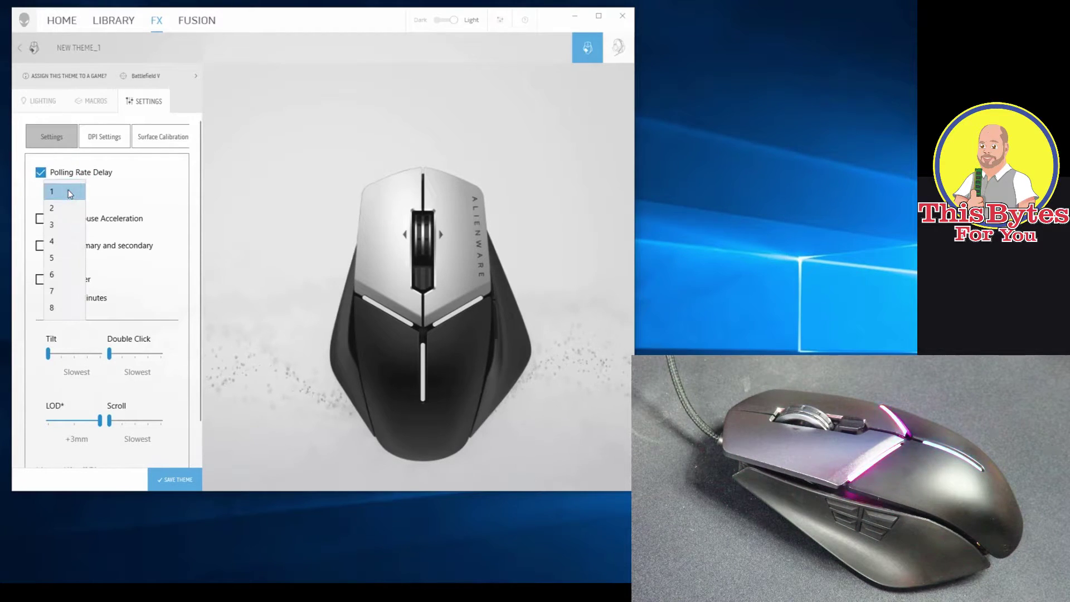
left_click(70, 307)
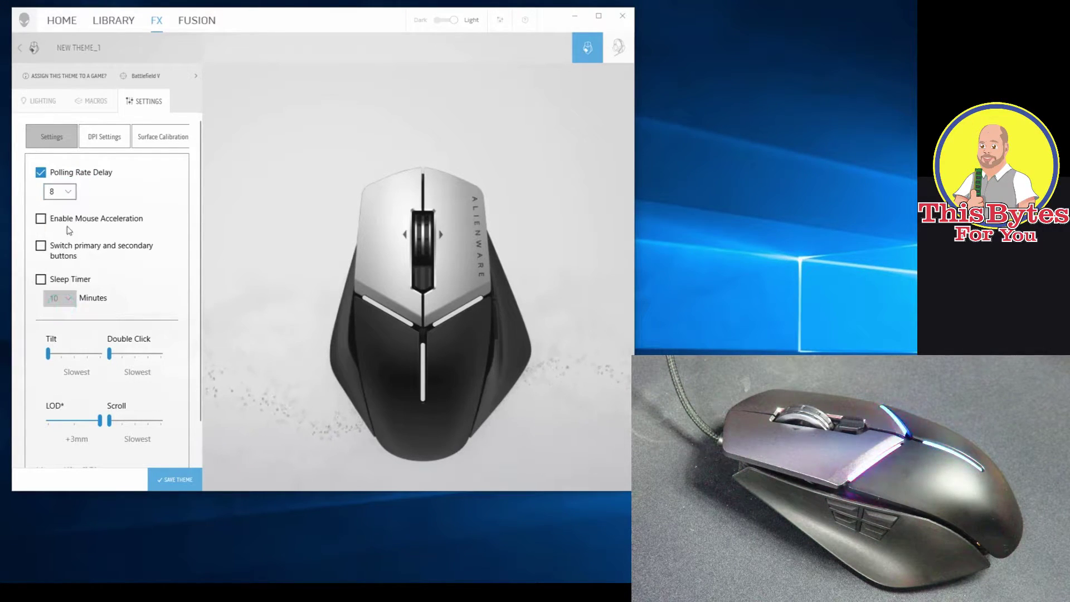
left_click(56, 225)
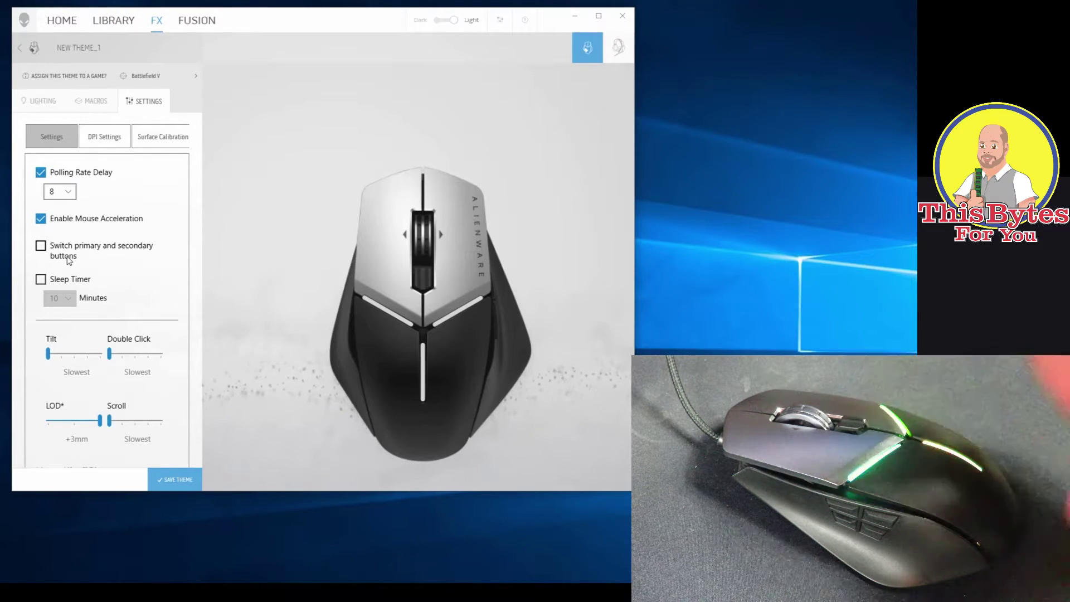
Leave the sleep timer off and adjust tilt speed, LOD to +3mm and scroll speed to Slowest
left_click(69, 282)
left_click(71, 282)
left_click_drag(48, 354, 93, 348)
scroll(99, 417, "down", 1)
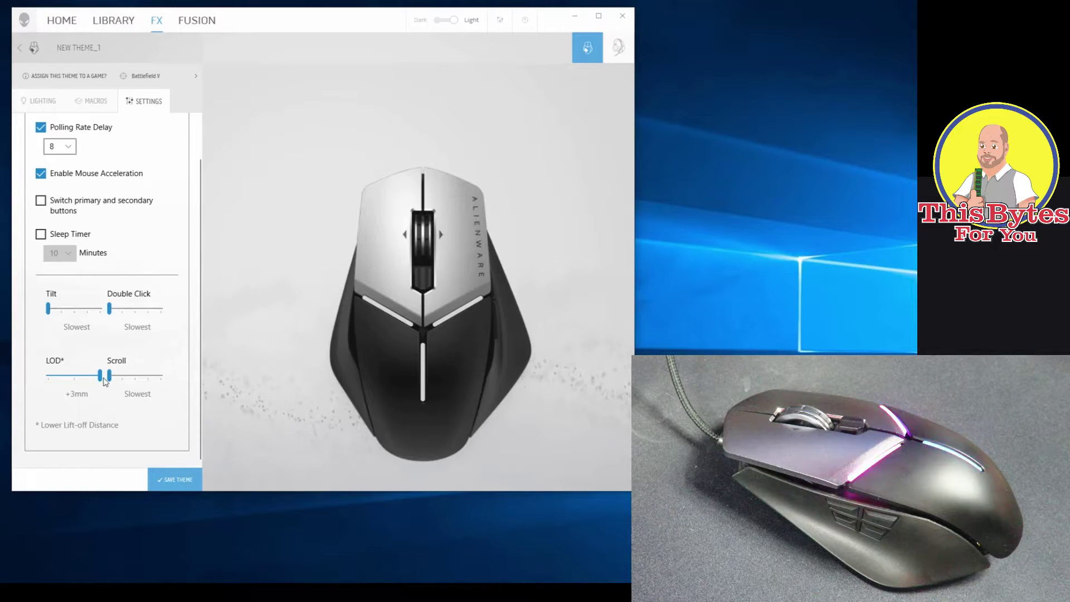
mouse_move(101, 384)
left_mouse_down()
mouse_move(54, 377)
mouse_move(99, 374)
left_mouse_up()
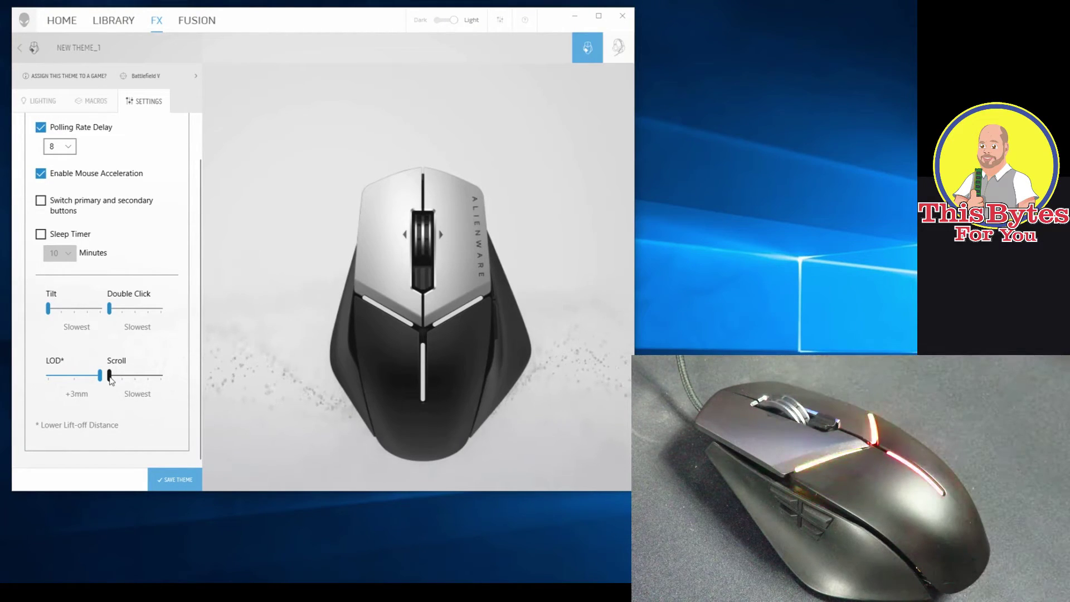
mouse_move(109, 377)
left_mouse_down()
mouse_move(169, 378)
mouse_move(110, 379)
left_mouse_up()
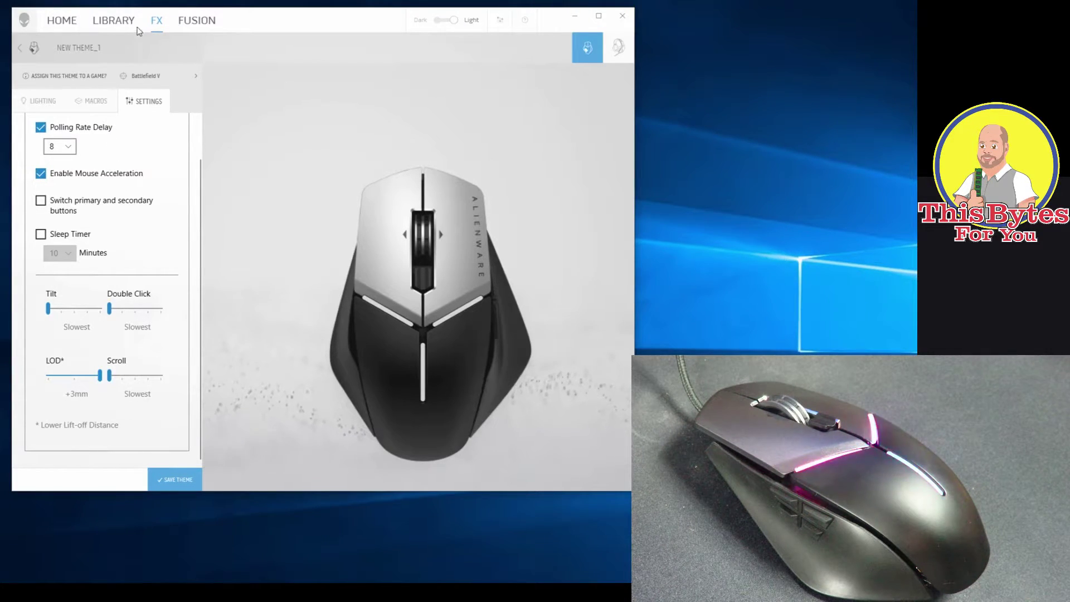
Discard the theme, start another Battlefield V theme, then discard it to reach Fusion Power Management
left_click(116, 25)
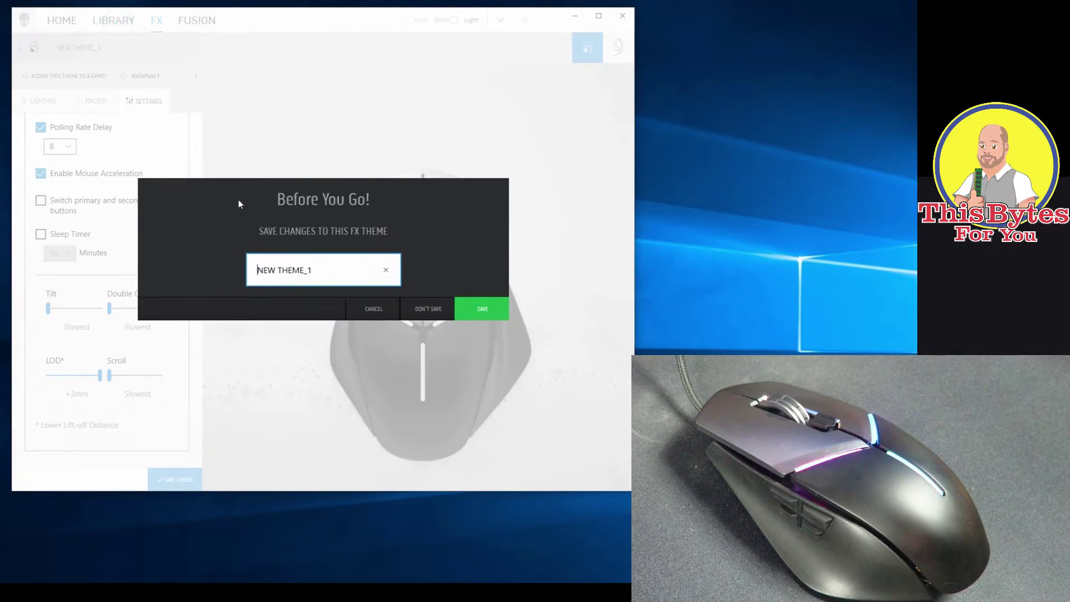
left_click(421, 310)
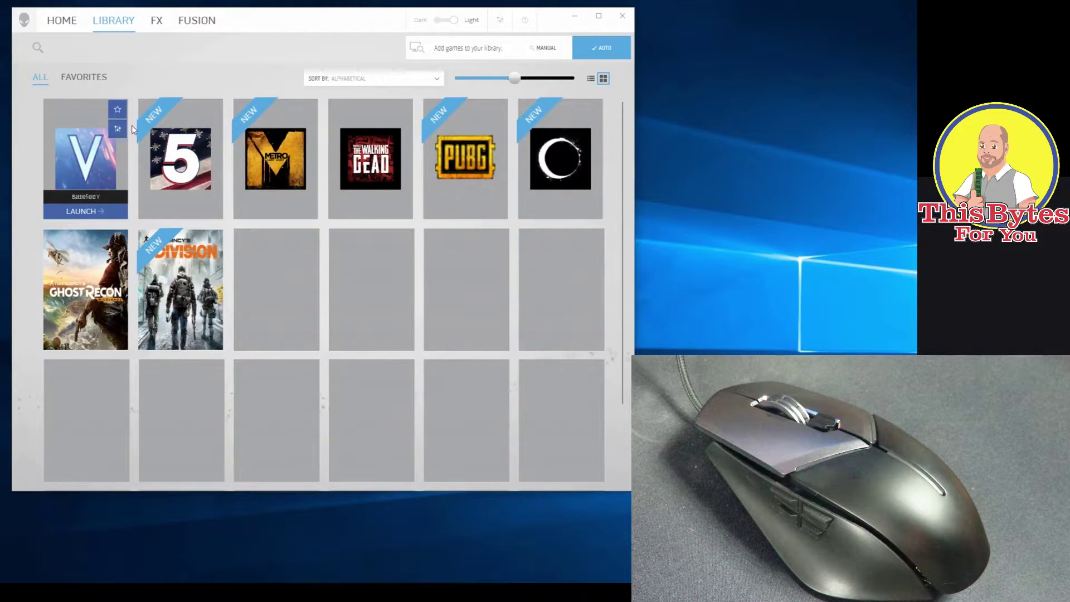
left_click(118, 129)
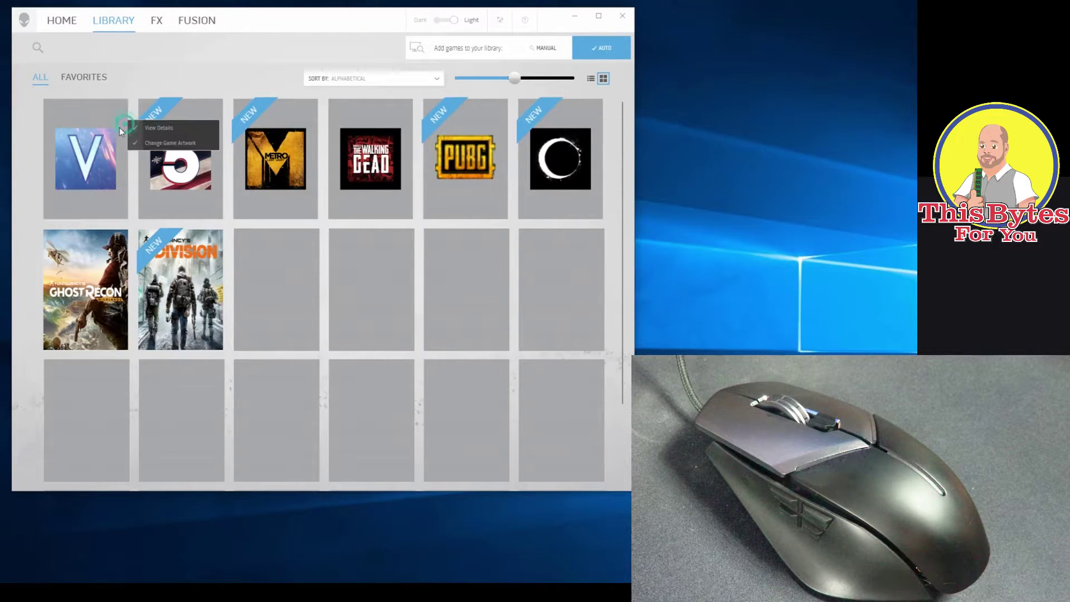
left_click(158, 127)
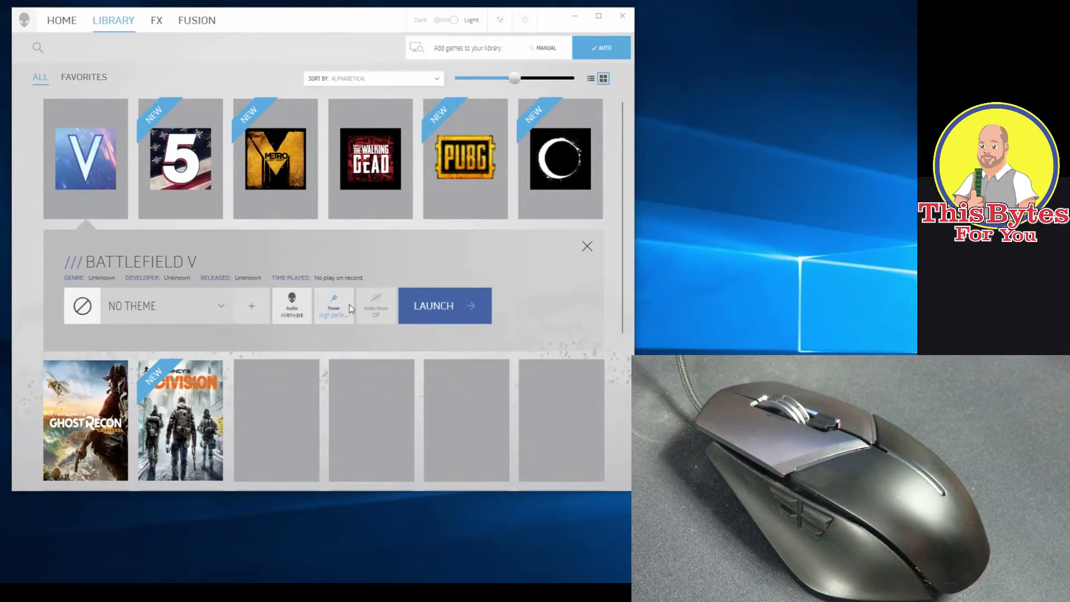
left_click(253, 305)
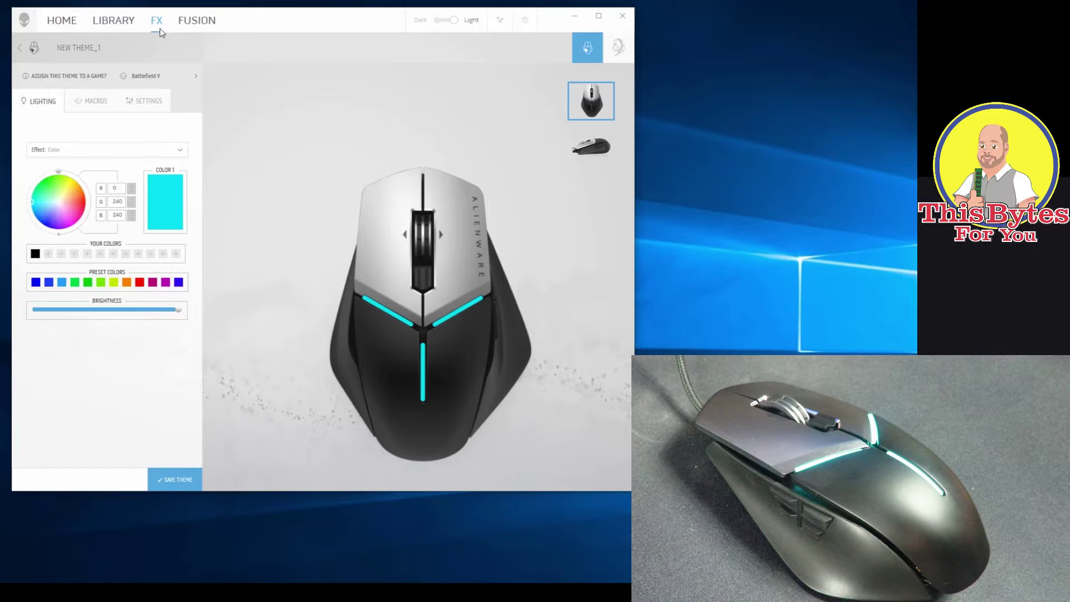
left_click(191, 23)
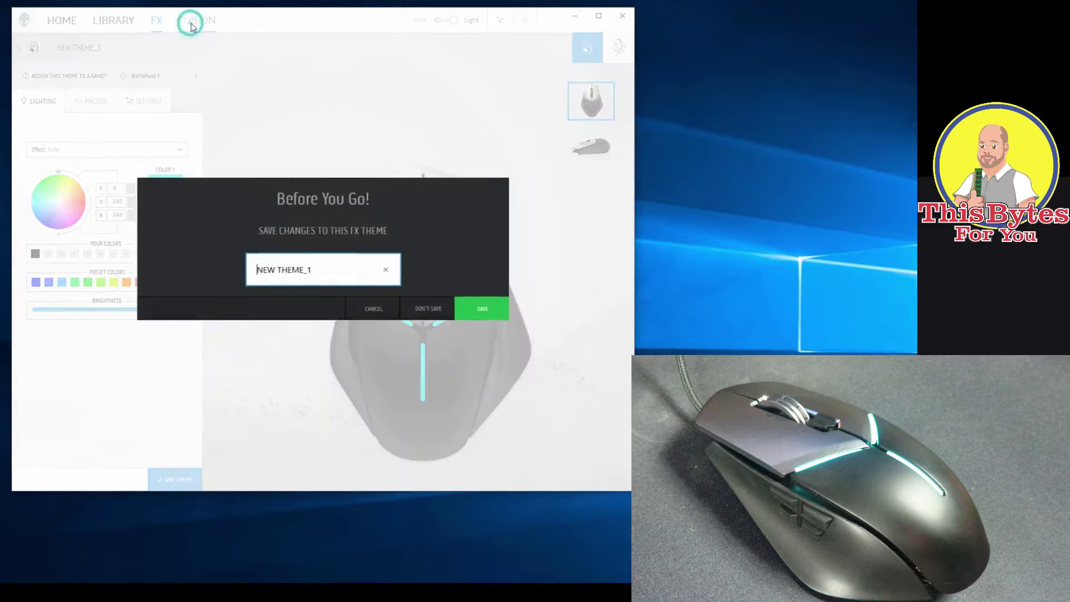
left_click(412, 309)
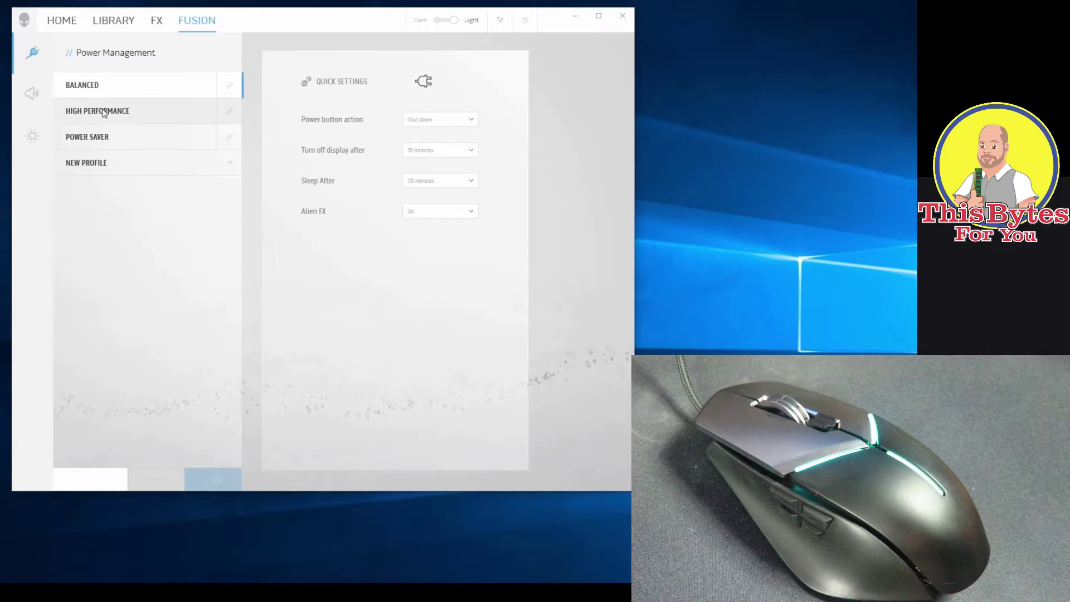
Cycle through Balanced and High Performance, ending on the Power Saver power profile
left_click(84, 87)
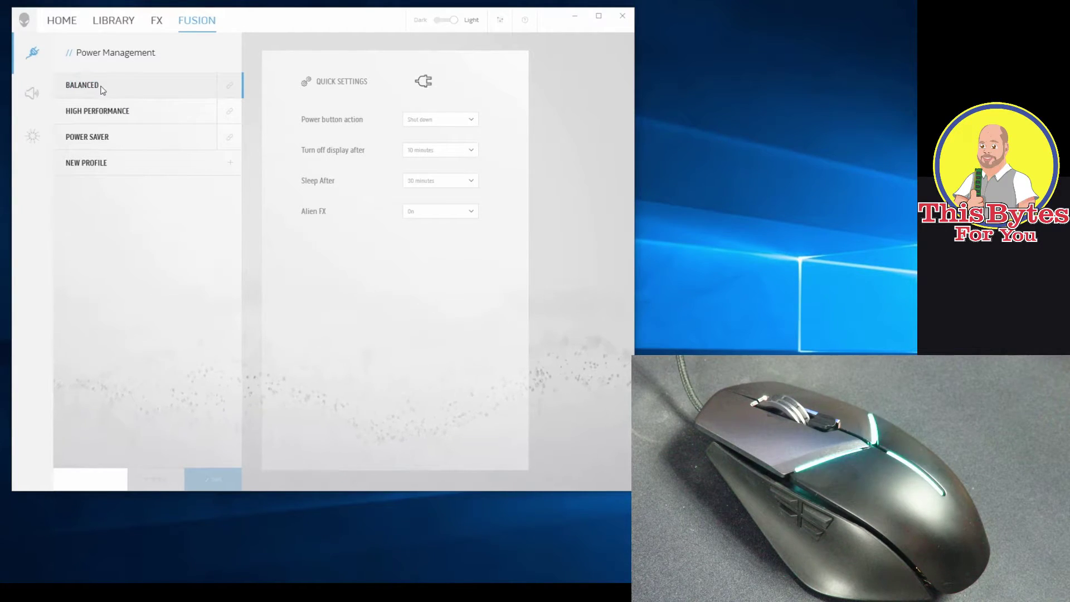
left_click(109, 111)
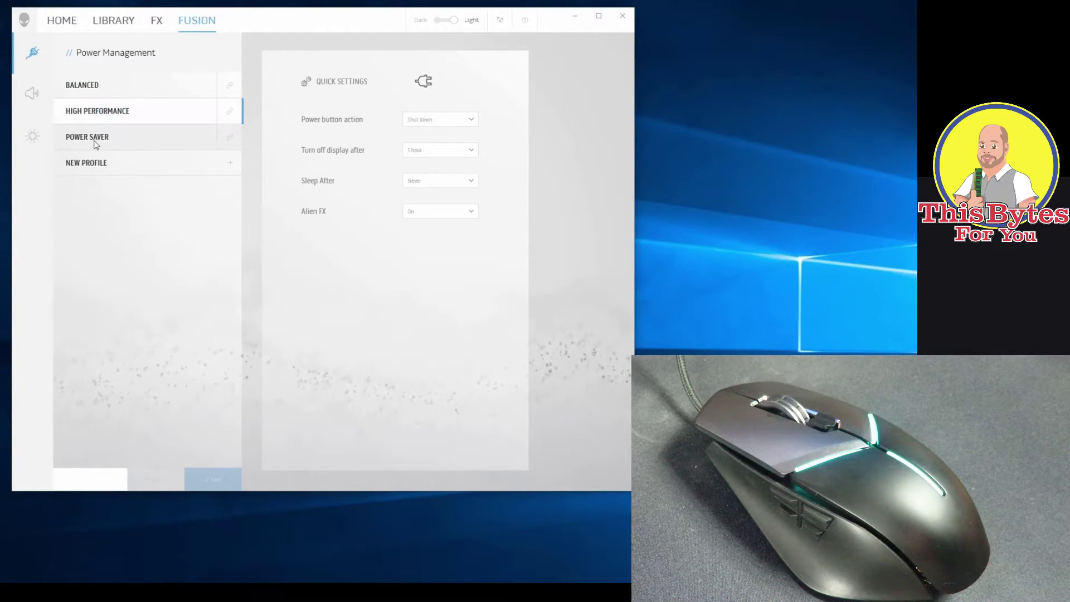
left_click(96, 137)
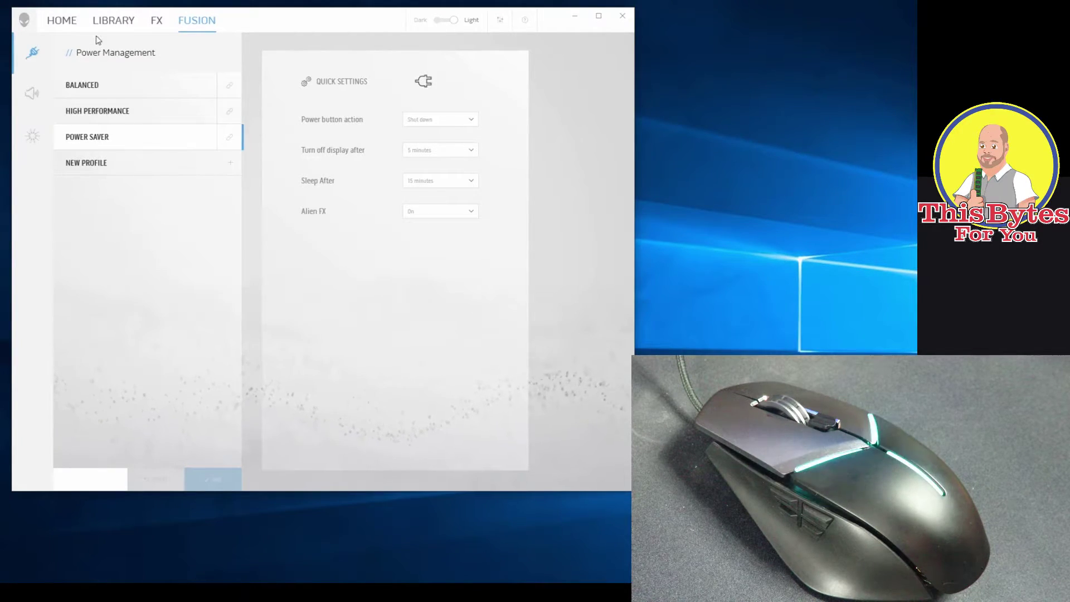
Go to the FX page and preview the headset, then return to the mouse's Active Default Theme
left_click(111, 24)
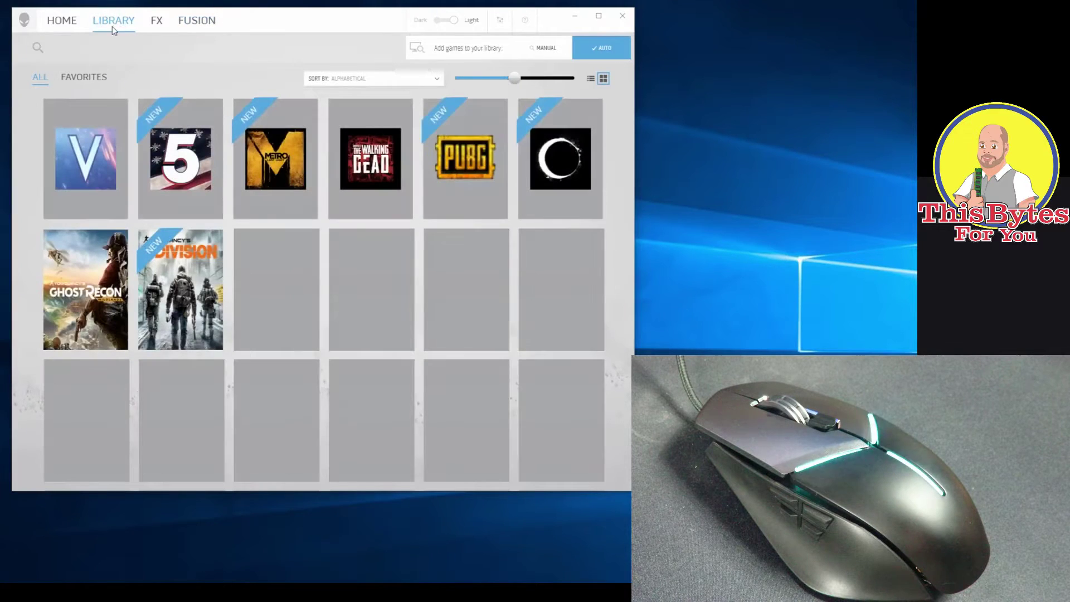
left_click(155, 22)
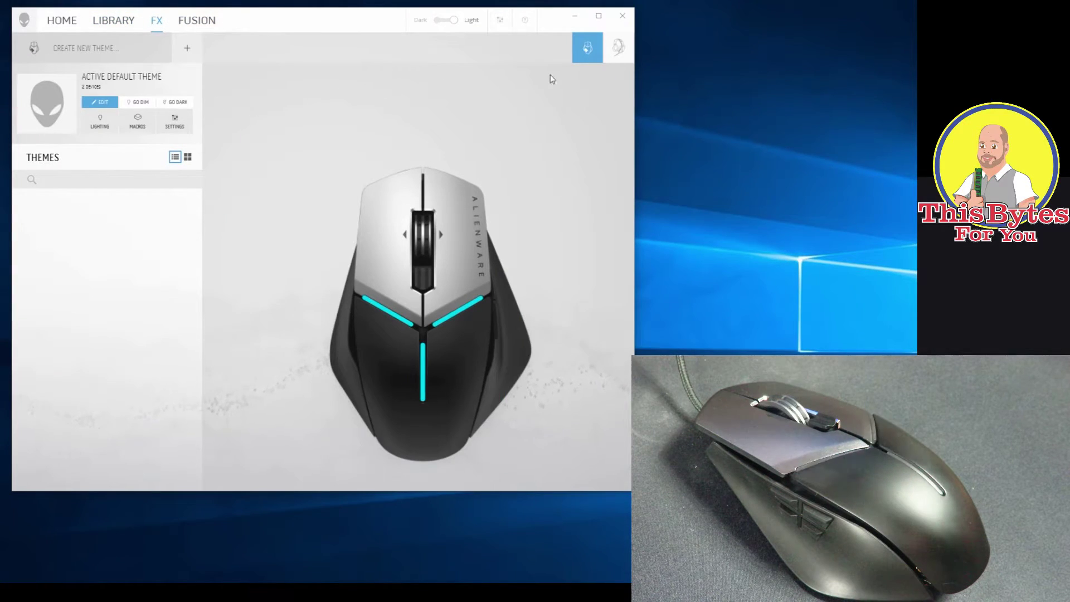
left_click(617, 47)
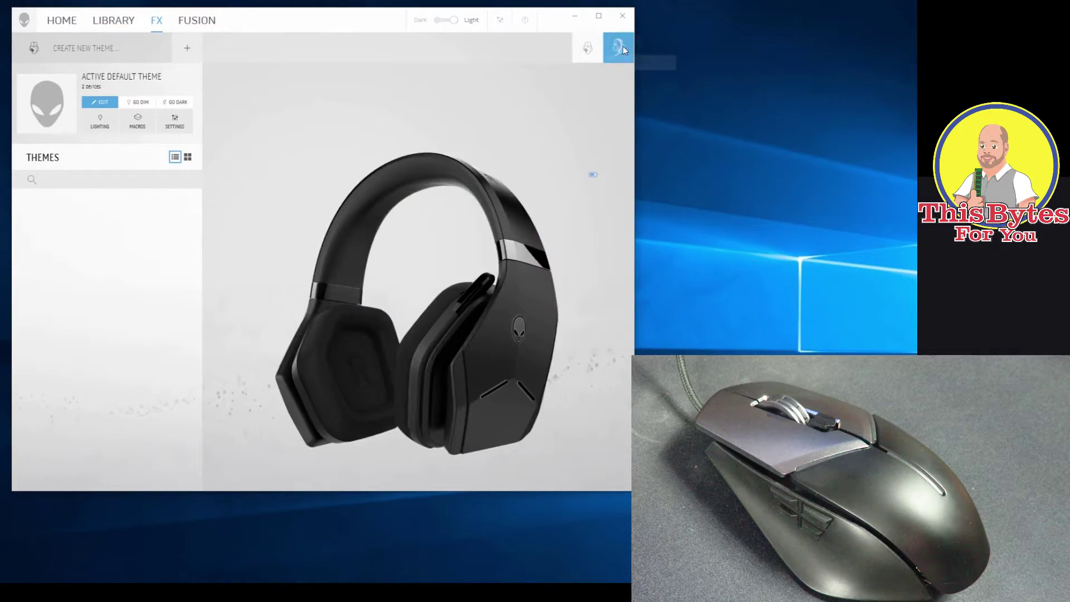
left_click(581, 56)
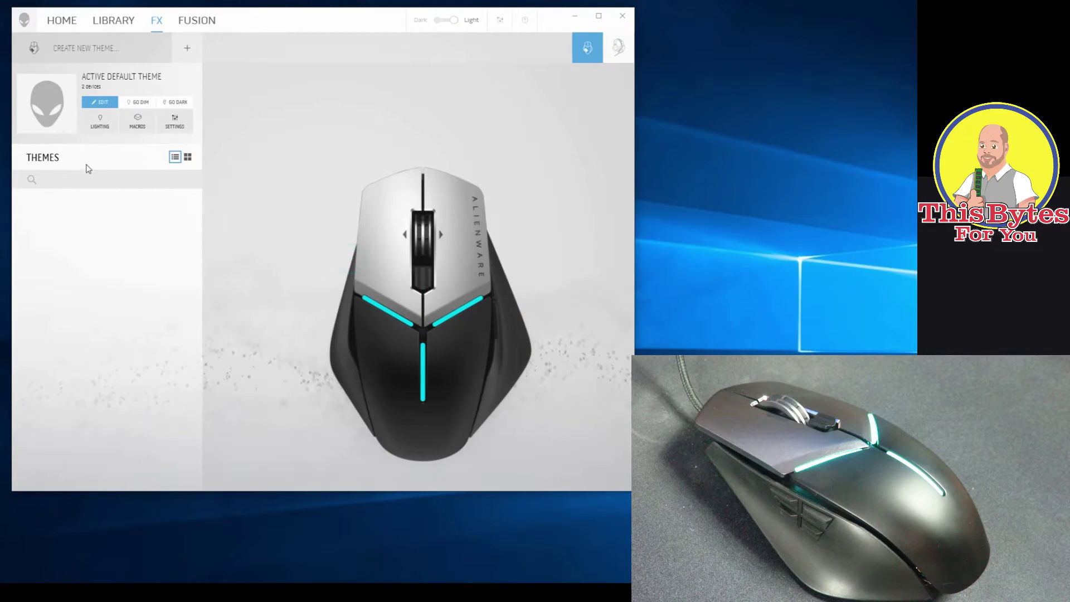
Create the new theme NEW THEME_1 and preview its cyan-lit mouse from the side and top
left_click(107, 43)
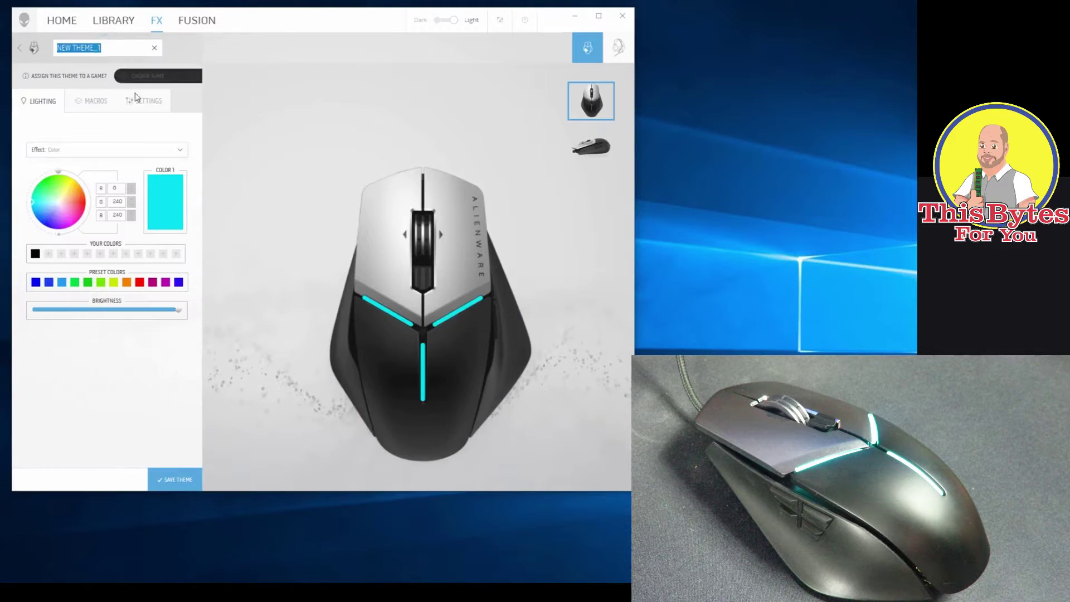
left_click(577, 143)
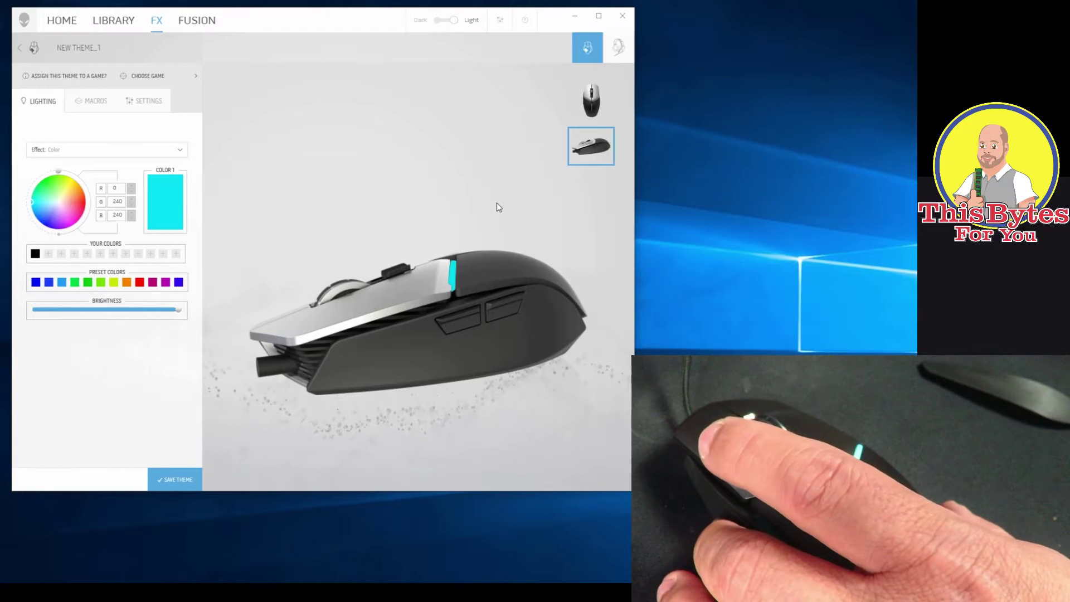
left_click(590, 100)
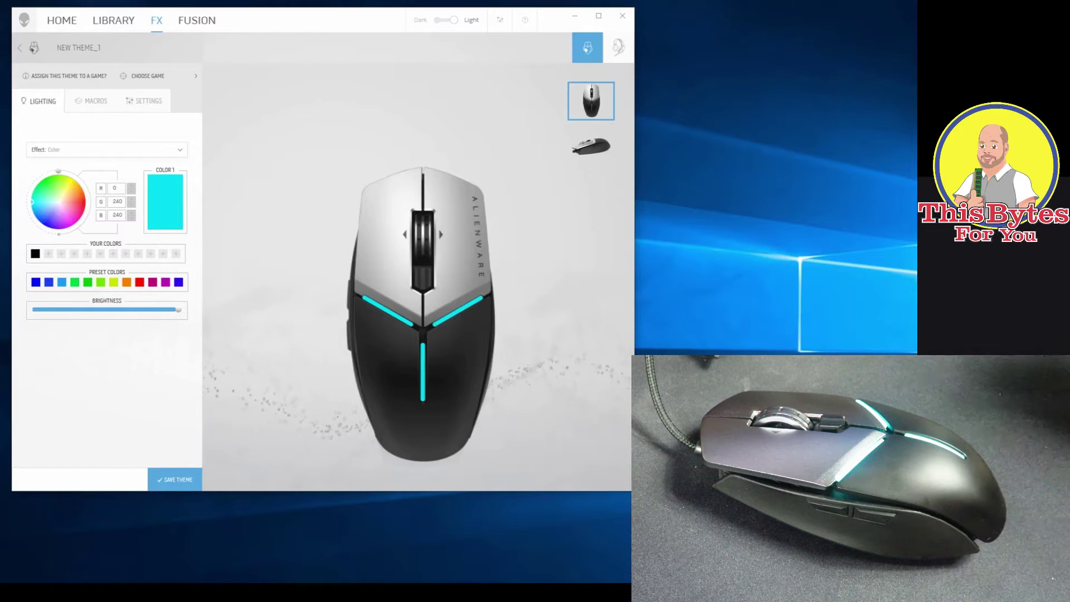
Review the theme's five DPI levels from 1100 to 12000, nudging the DPI1 slider
left_click(138, 102)
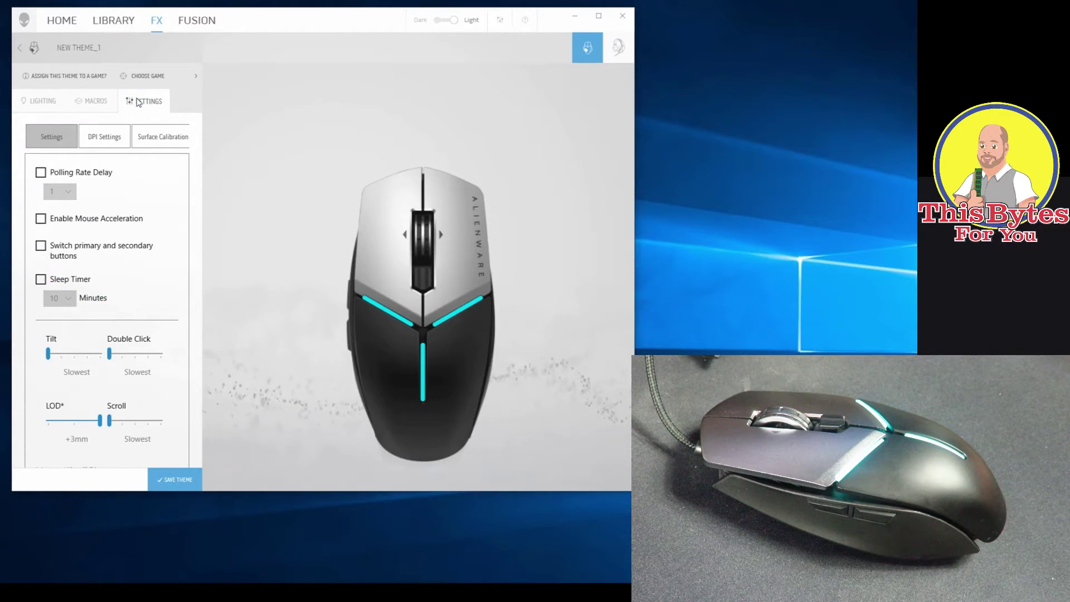
left_click(109, 138)
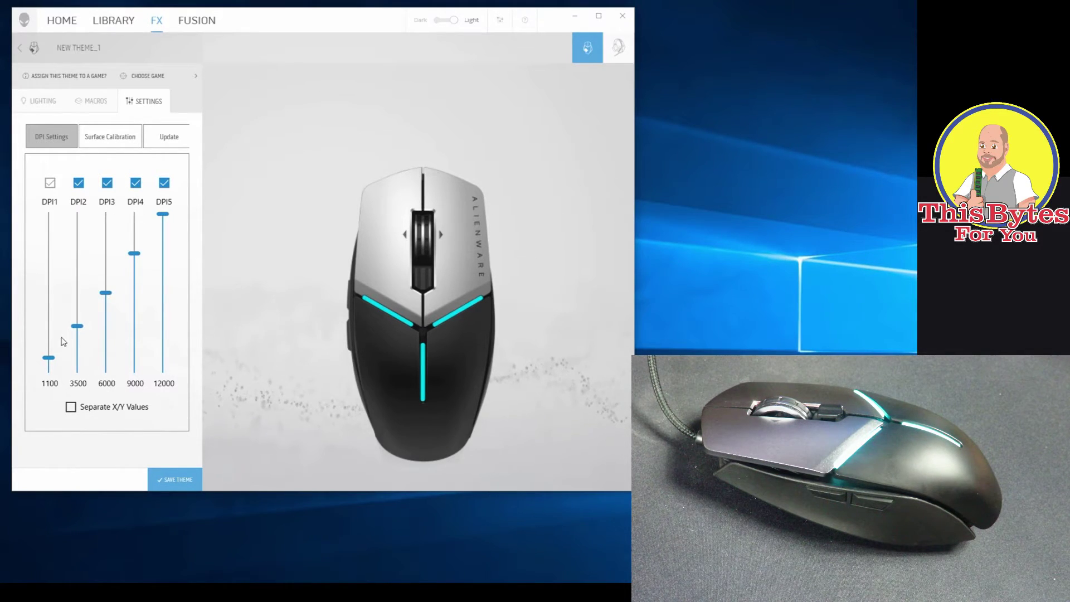
mouse_move(48, 357)
left_mouse_down()
mouse_move(48, 303)
mouse_move(55, 361)
left_mouse_up()
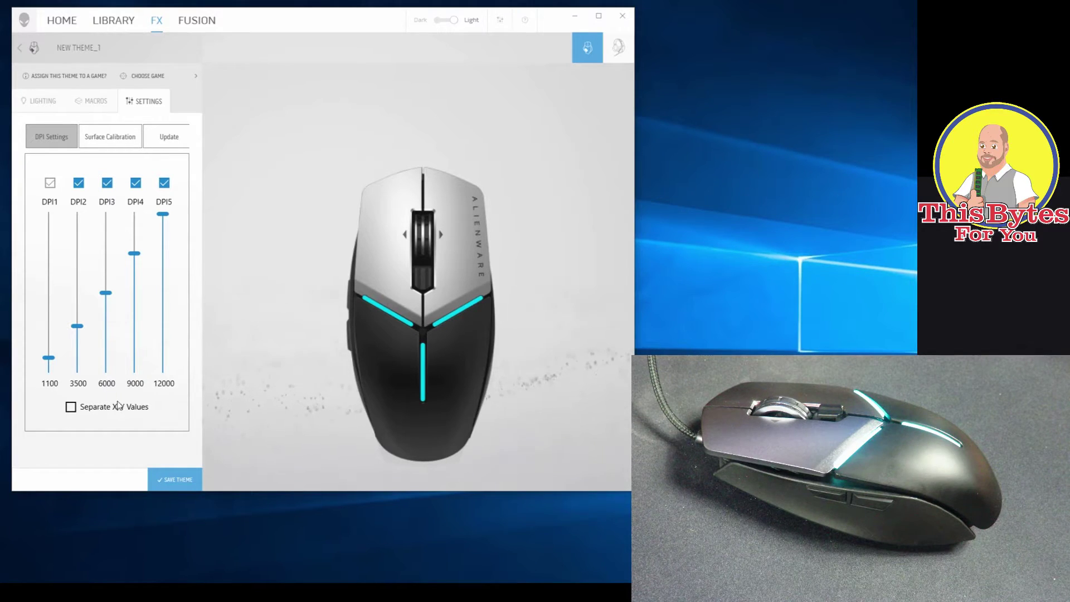
left_click(97, 147)
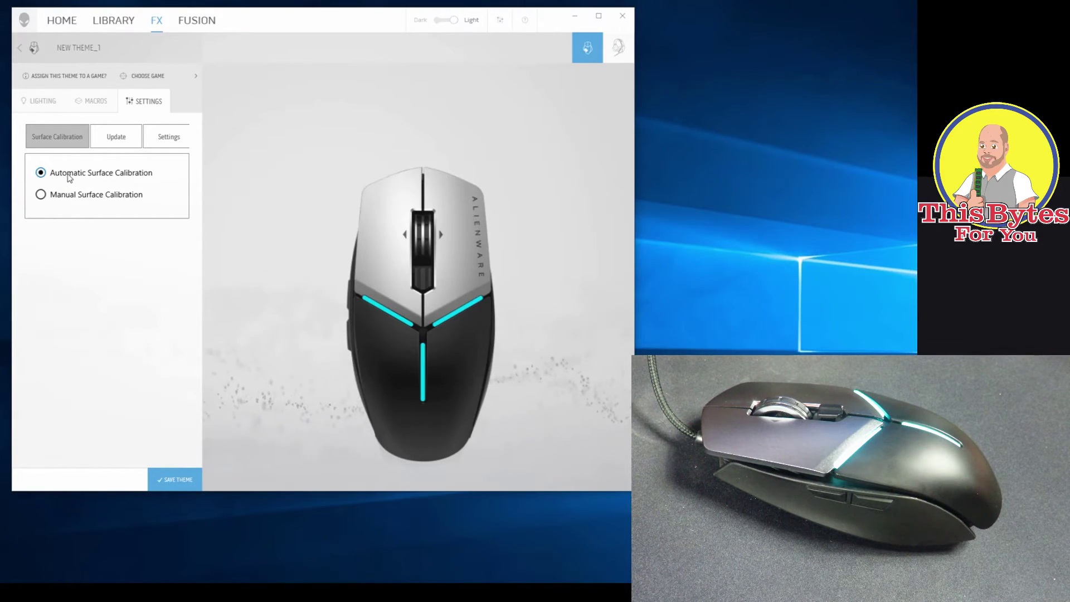
Run a Manual Surface Calibration on the mouse and confirm the firmware is the latest
left_click(62, 195)
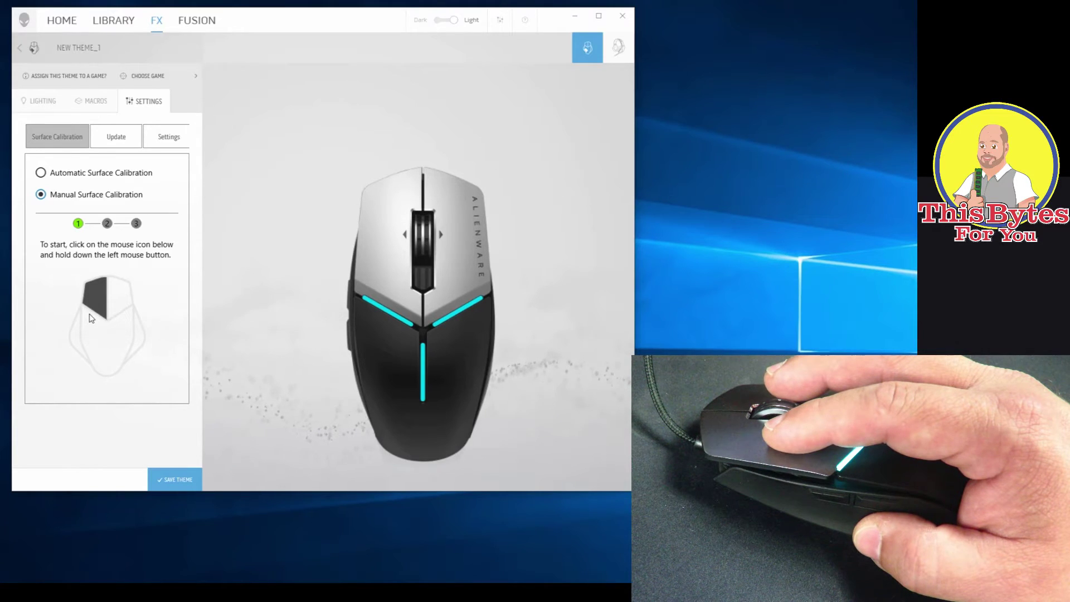
mouse_move(92, 318)
left_mouse_down()
mouse_move(87, 306)
mouse_move(113, 331)
left_mouse_up()
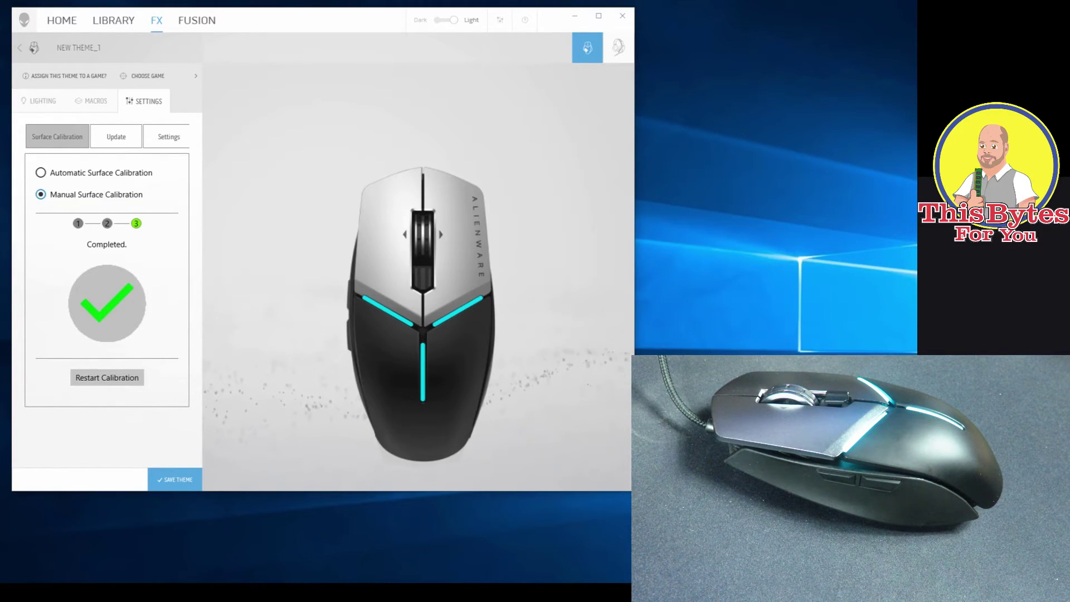
left_click(110, 144)
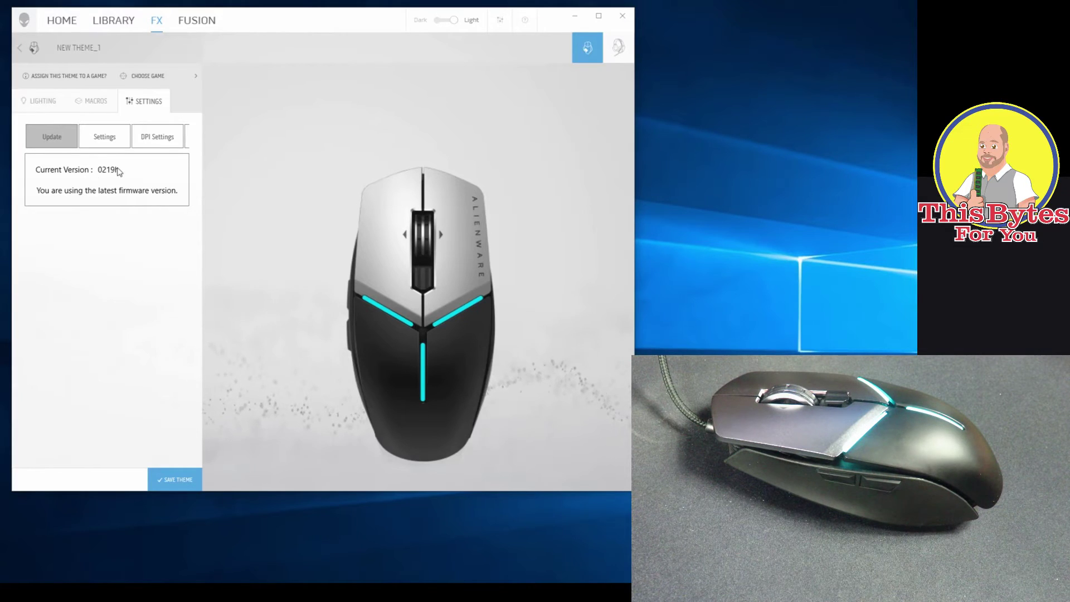
Return to the theme's general mouse settings and switch the app to the Dark look
left_click(103, 138)
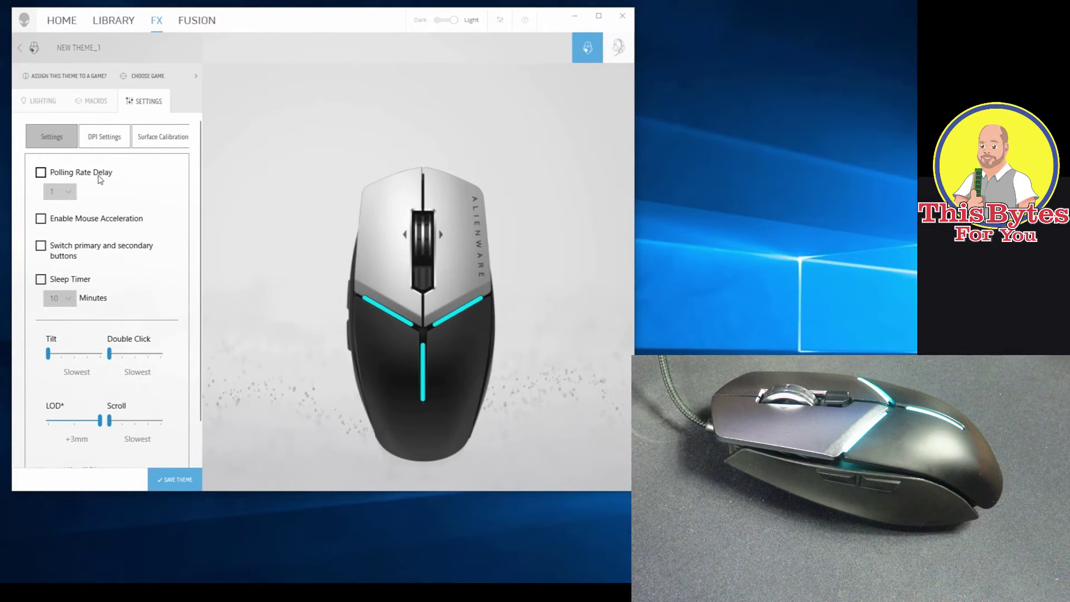
scroll(121, 219, "down", 1)
scroll(124, 218, "up", 1)
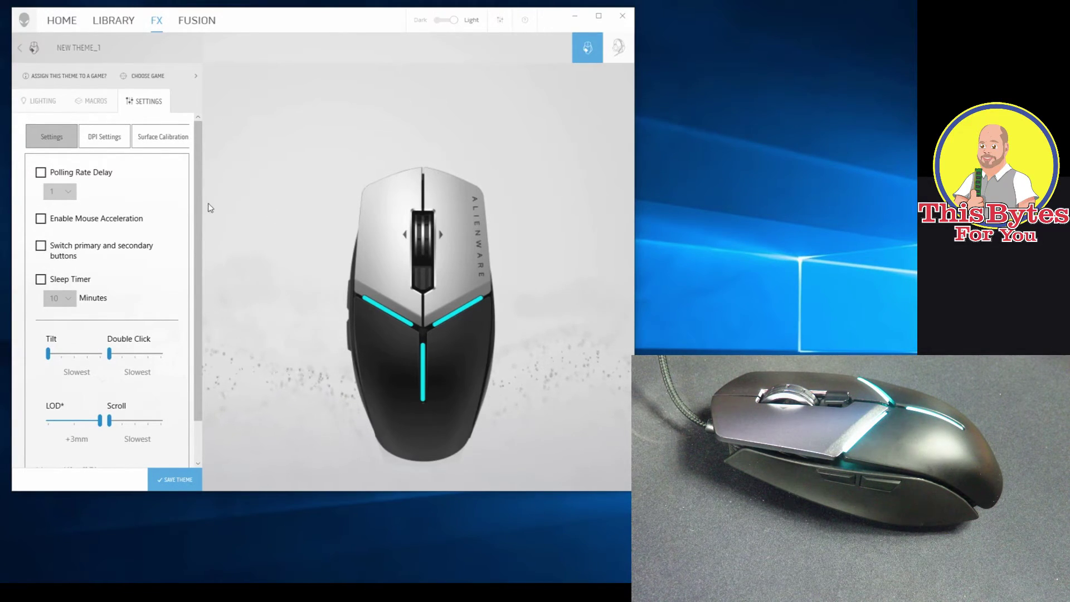
left_click(442, 21)
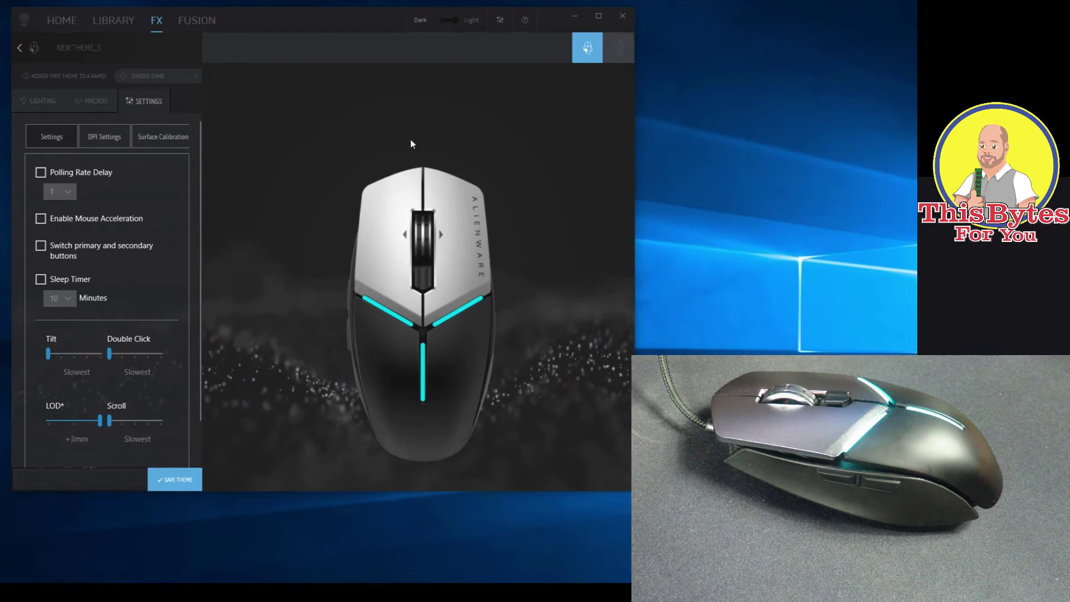
In Interface Settings, try the Galaxy, Smoke and Off particle effects and check the Diagnostic Data info
left_click(499, 20)
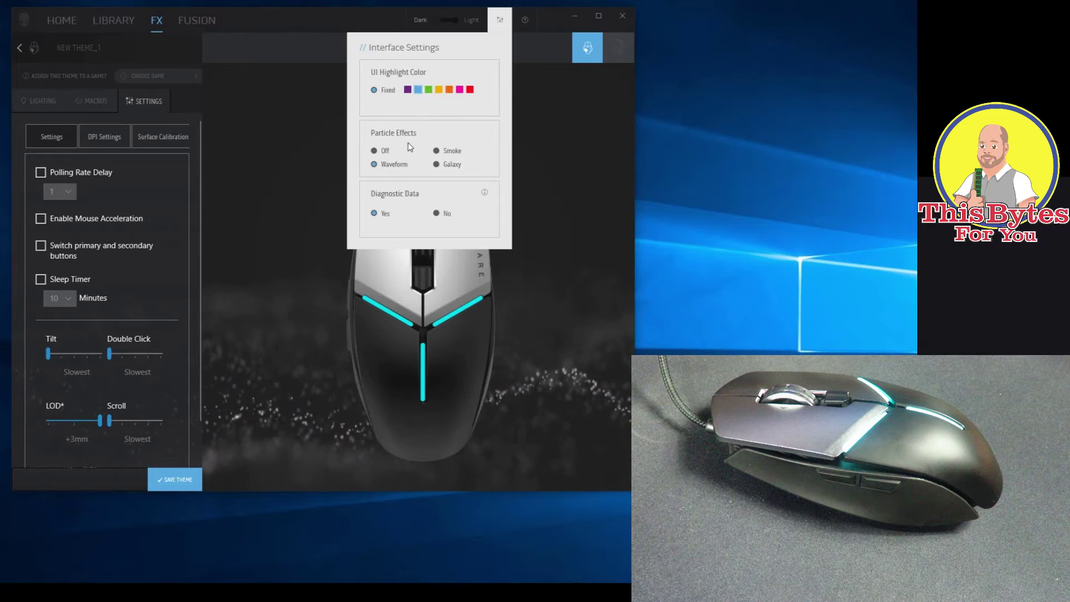
left_click(437, 164)
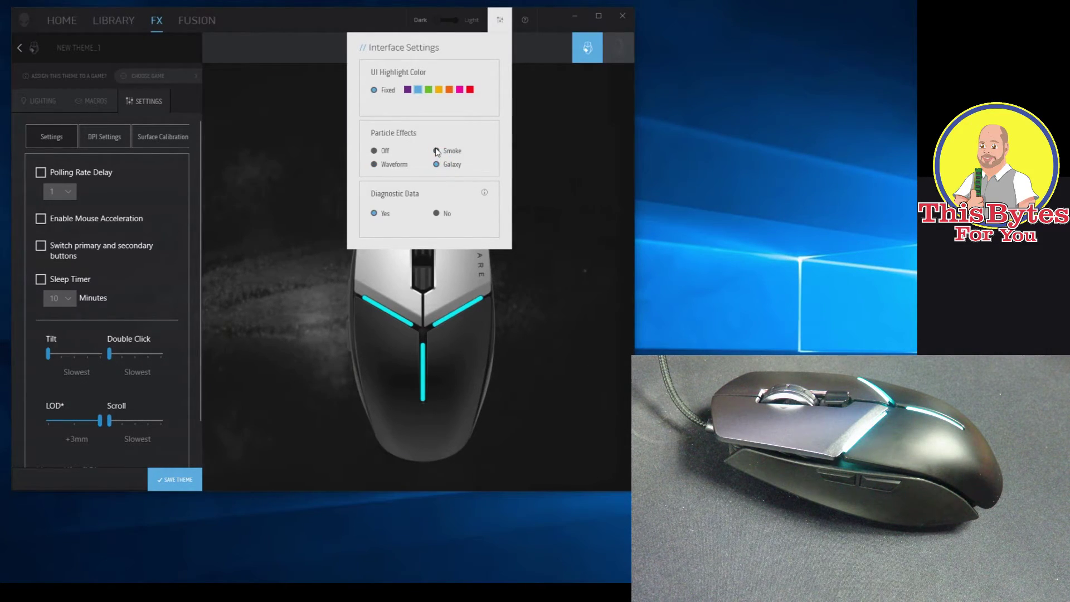
left_click(451, 151)
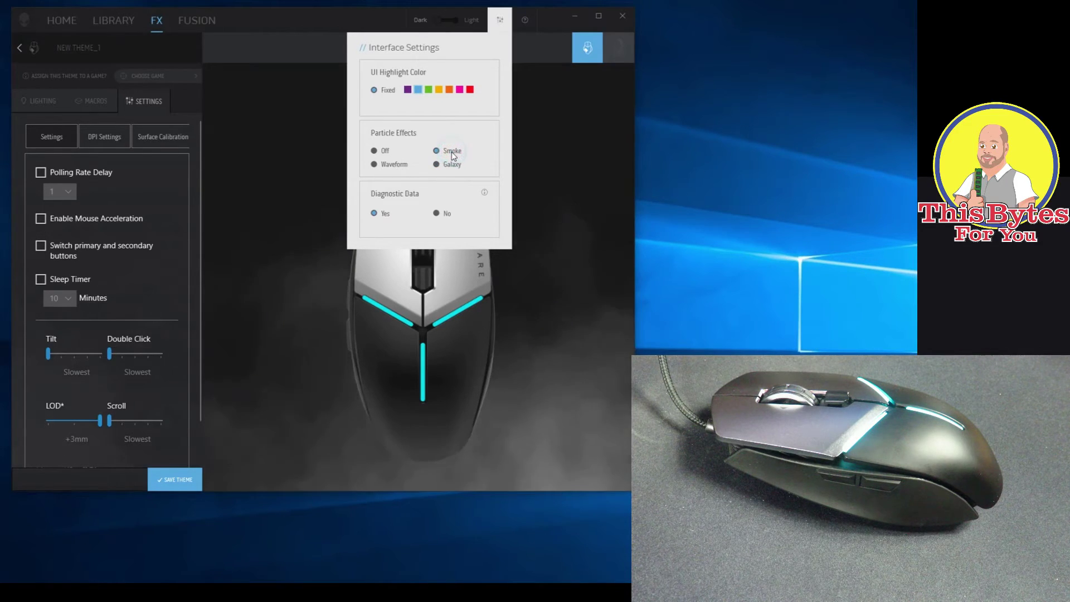
left_click(382, 156)
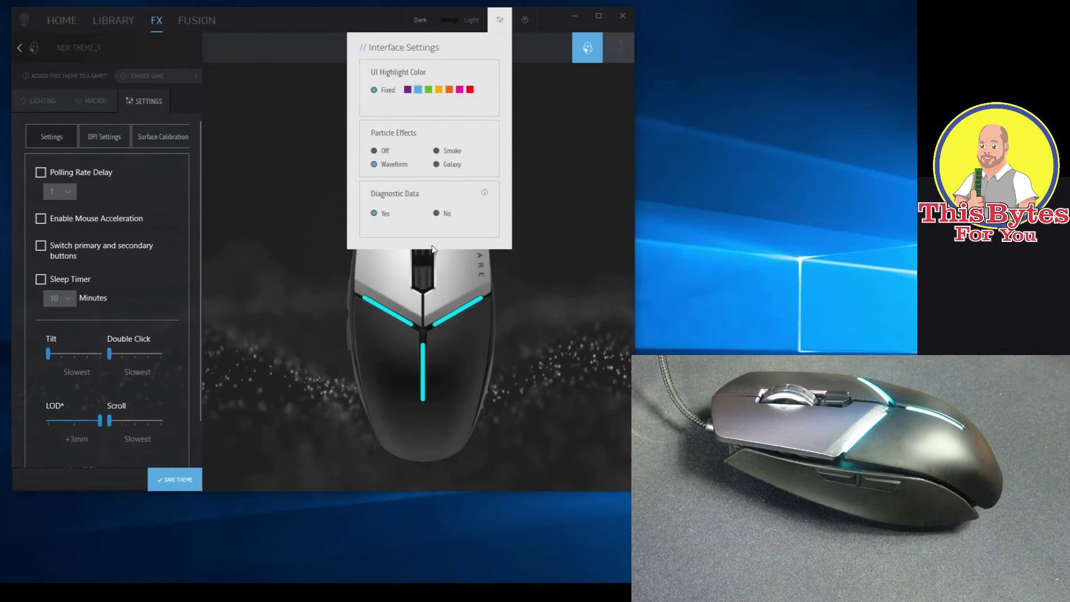
left_click(484, 194)
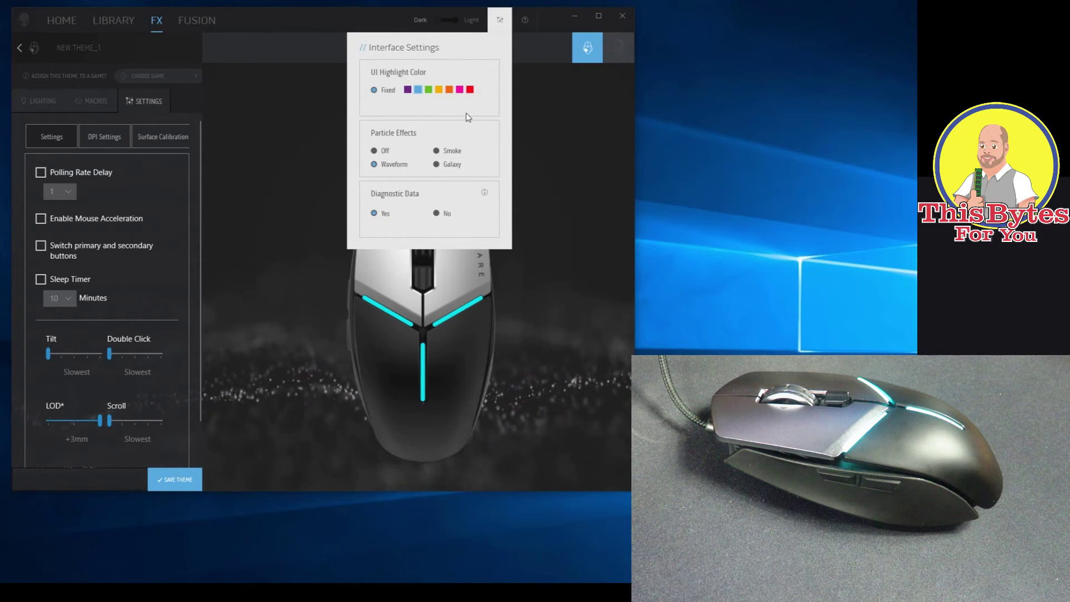
Read the help Introduction in a widened help window, then close it
left_click(526, 21)
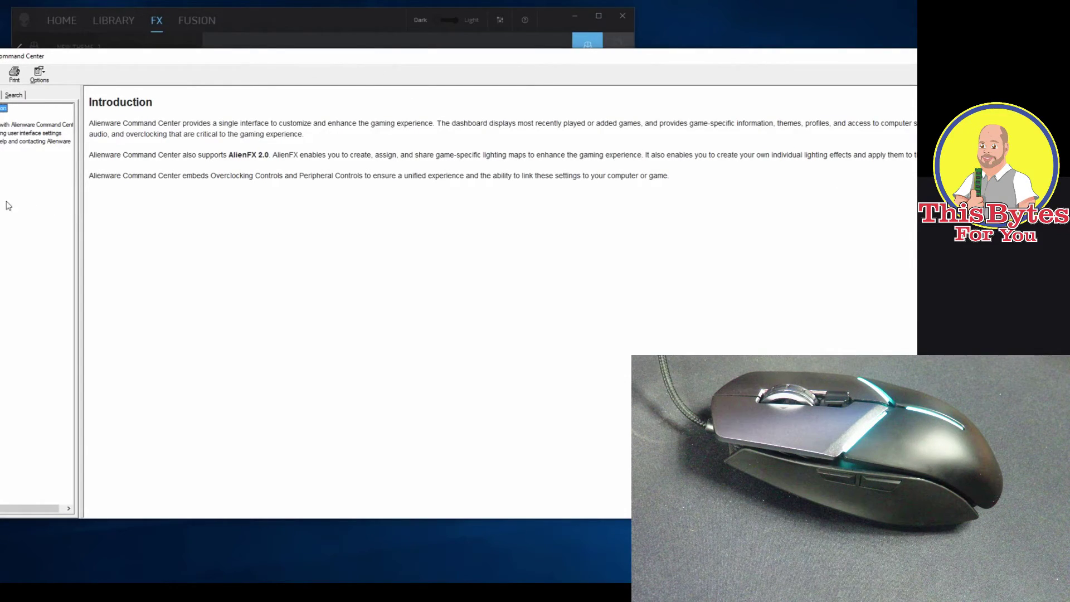
left_click_drag(947, 204, 907, 205)
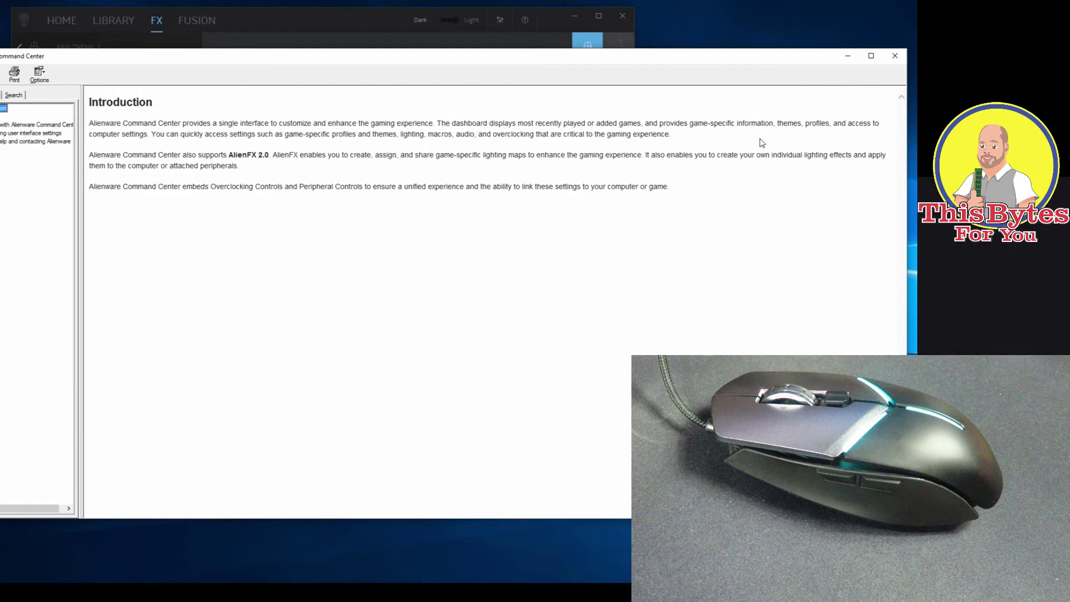
left_click(894, 56)
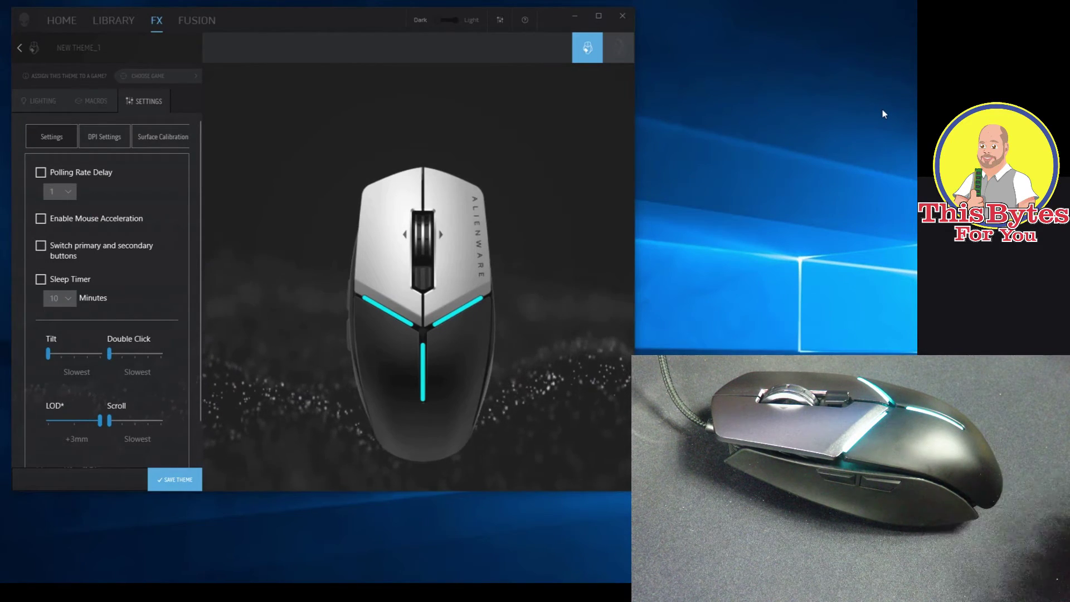